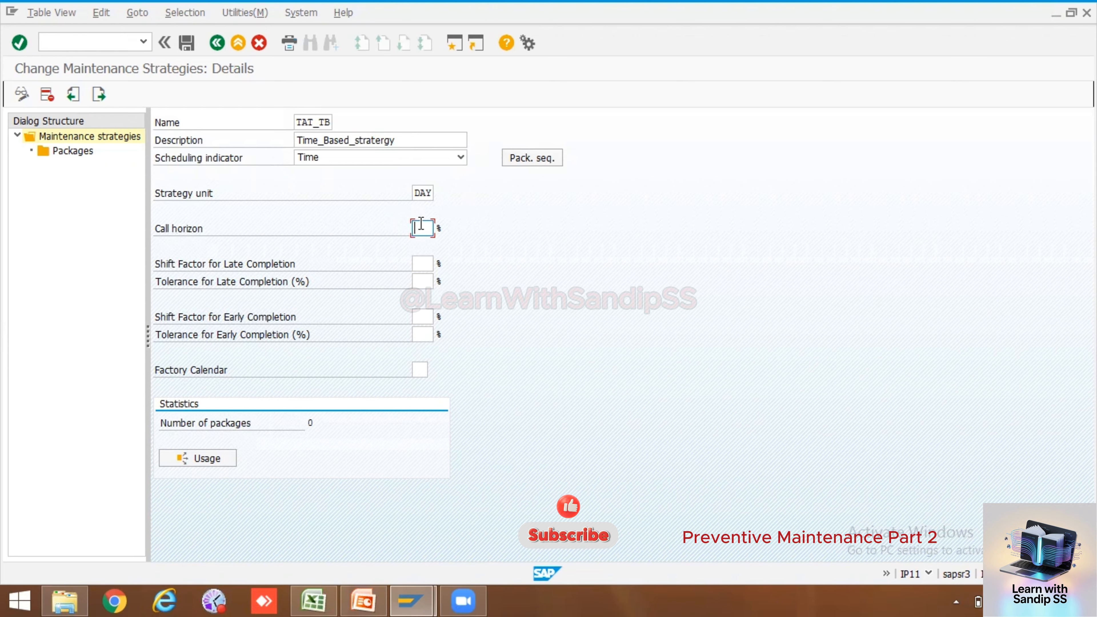
# - Set the call horizon of the TAT_TB maintenance strategy to 90%
pyautogui.write('9')
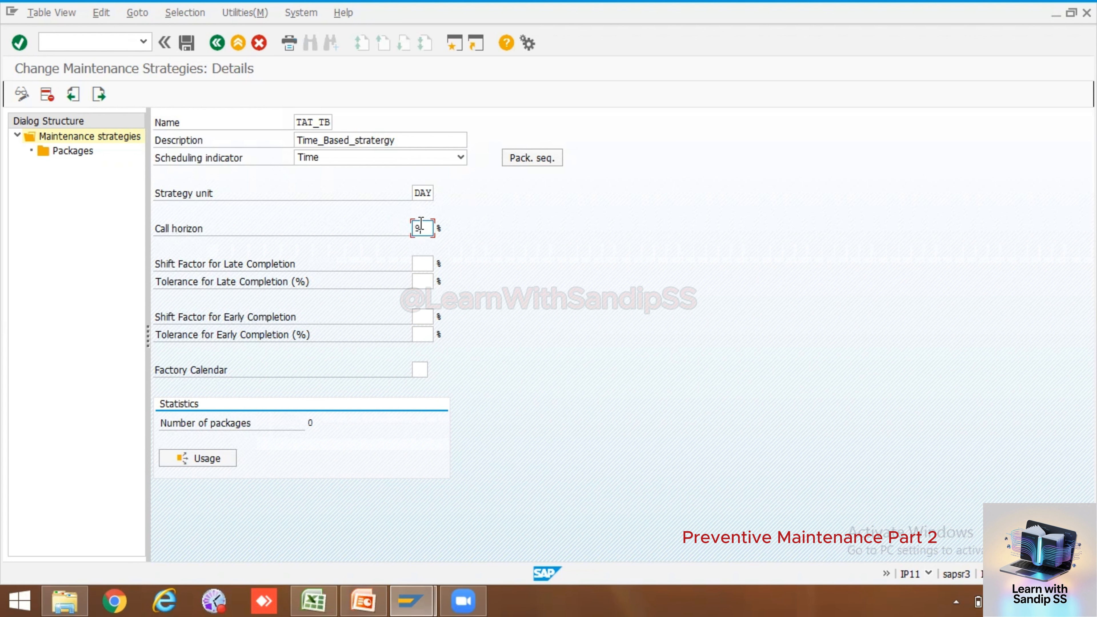
pyautogui.write('0')
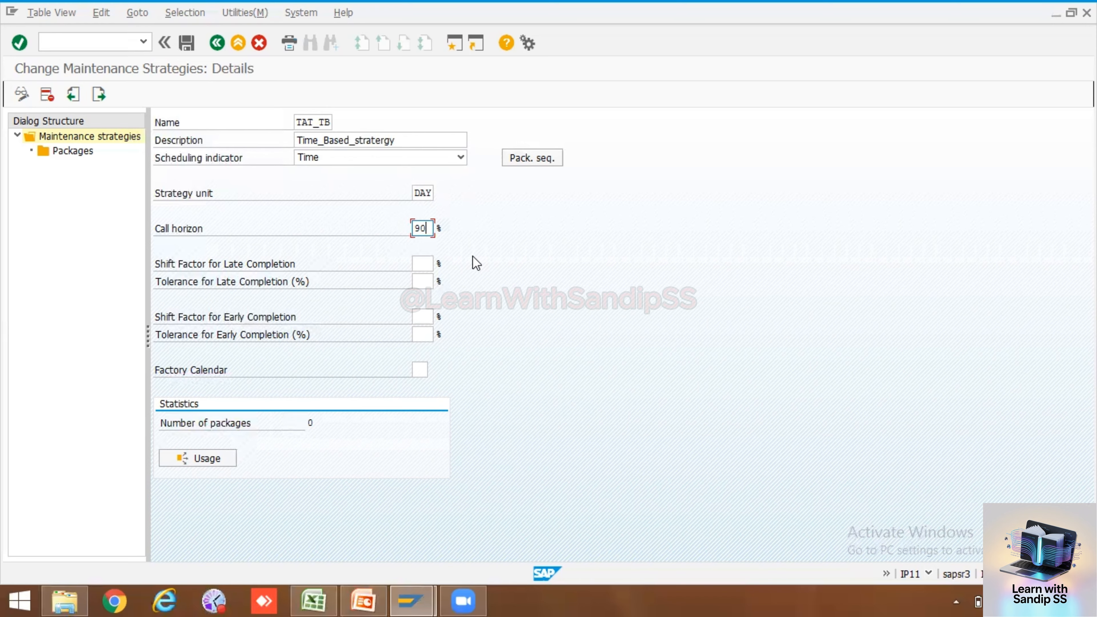
pyautogui.click(431, 263)
pyautogui.click(425, 315)
pyautogui.click(425, 265)
pyautogui.click(426, 315)
pyautogui.click(424, 263)
pyautogui.click(427, 317)
pyautogui.click(424, 265)
pyautogui.click(426, 368)
# - Set the shift factor to 50% for late completion and 100% for early completion
pyautogui.click(426, 263)
pyautogui.write('50')
pyautogui.click(430, 312)
pyautogui.write('100')
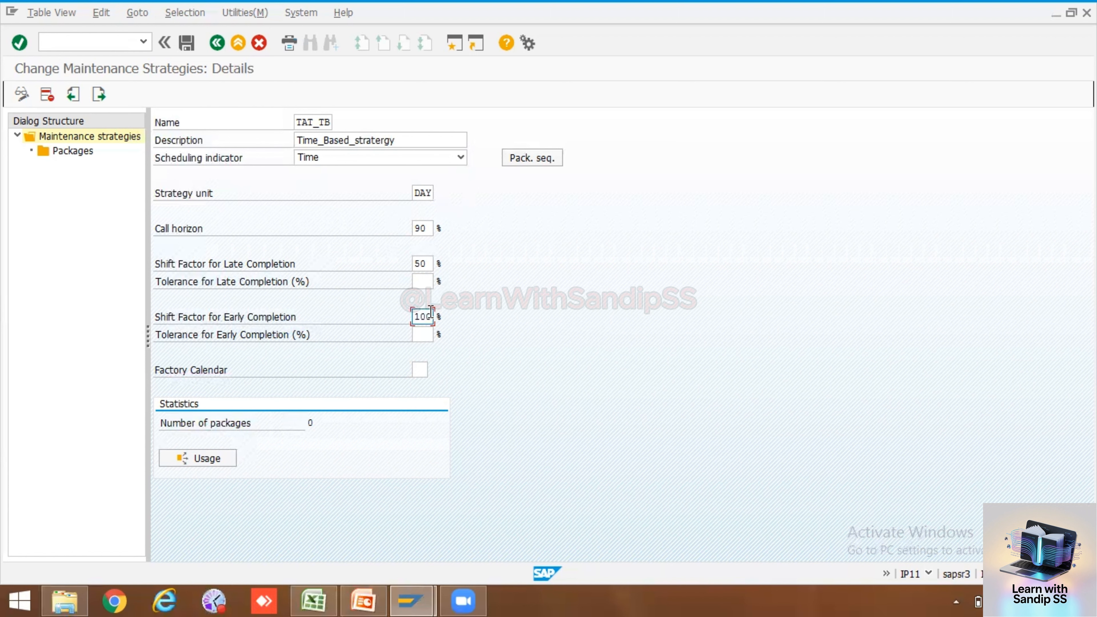
pyautogui.press('Return')
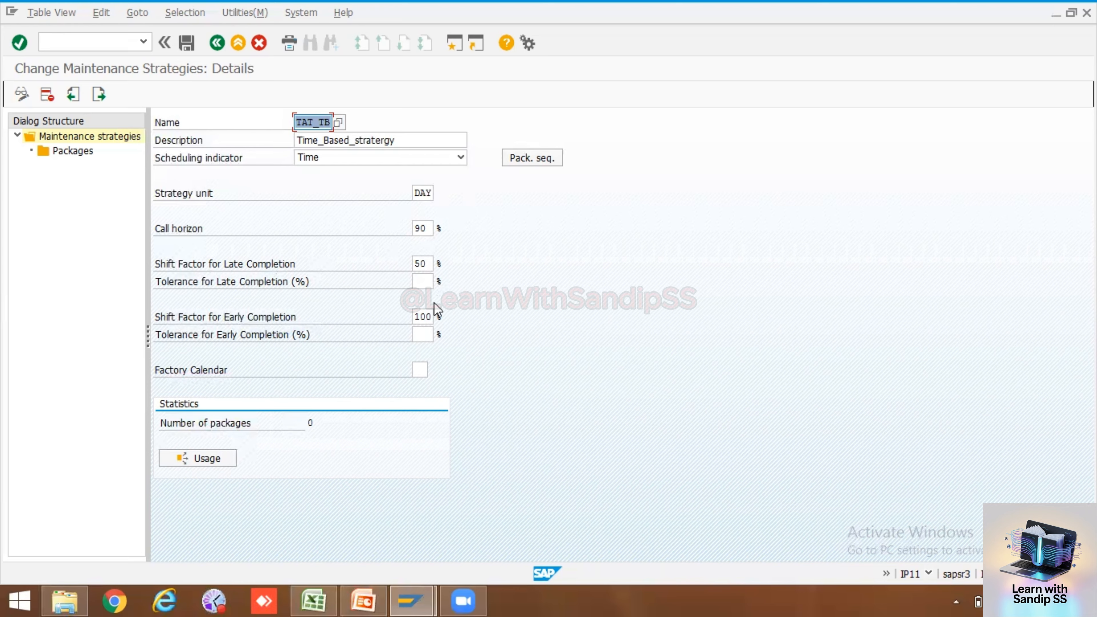
# - Set the shift factor for late completion to 100%
pyautogui.click(432, 317)
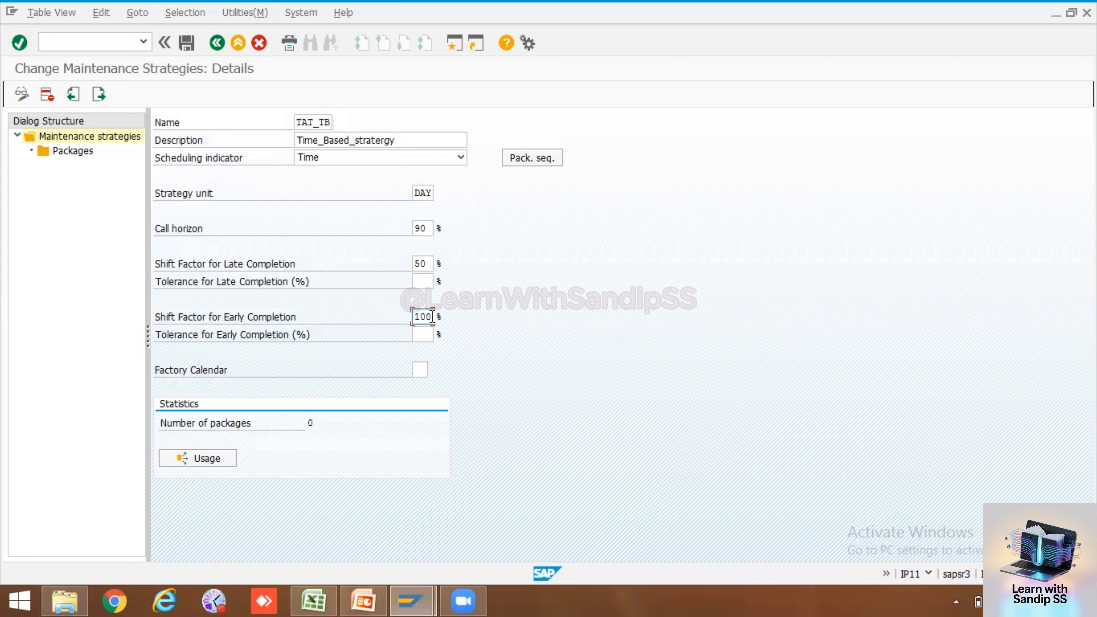
pyautogui.click(289, 315)
pyautogui.click(161, 268)
pyautogui.click(428, 264)
pyautogui.press('BackSpace')
pyautogui.press('BackSpace')
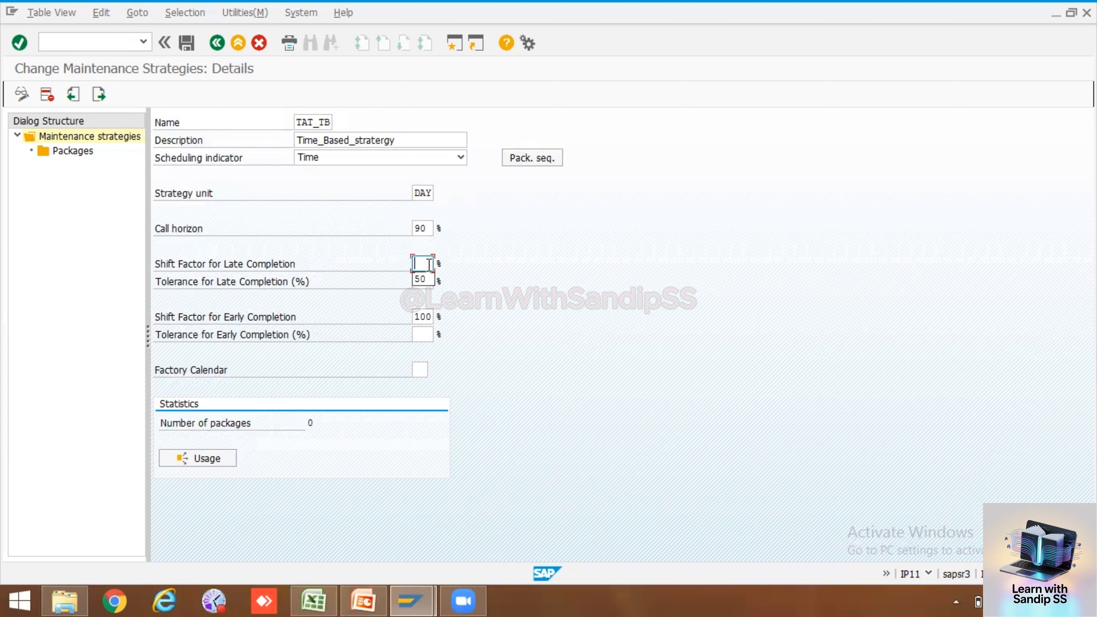
pyautogui.write('100')
# - Try a 10% tolerance for late completion and clear the value again
pyautogui.click(423, 280)
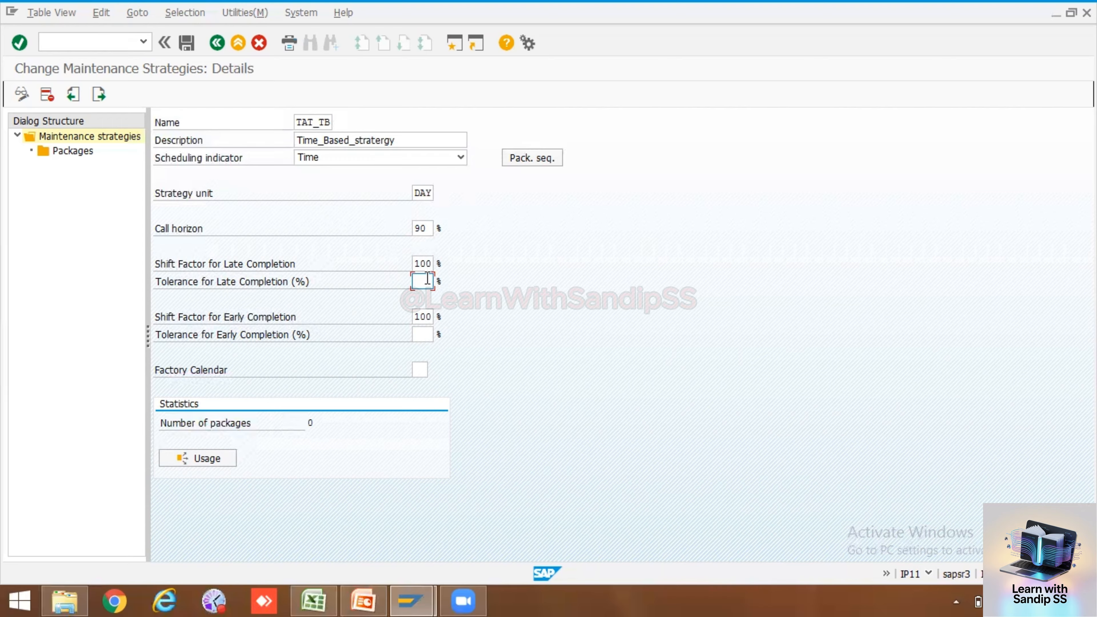
pyautogui.write('10')
pyautogui.press('Return')
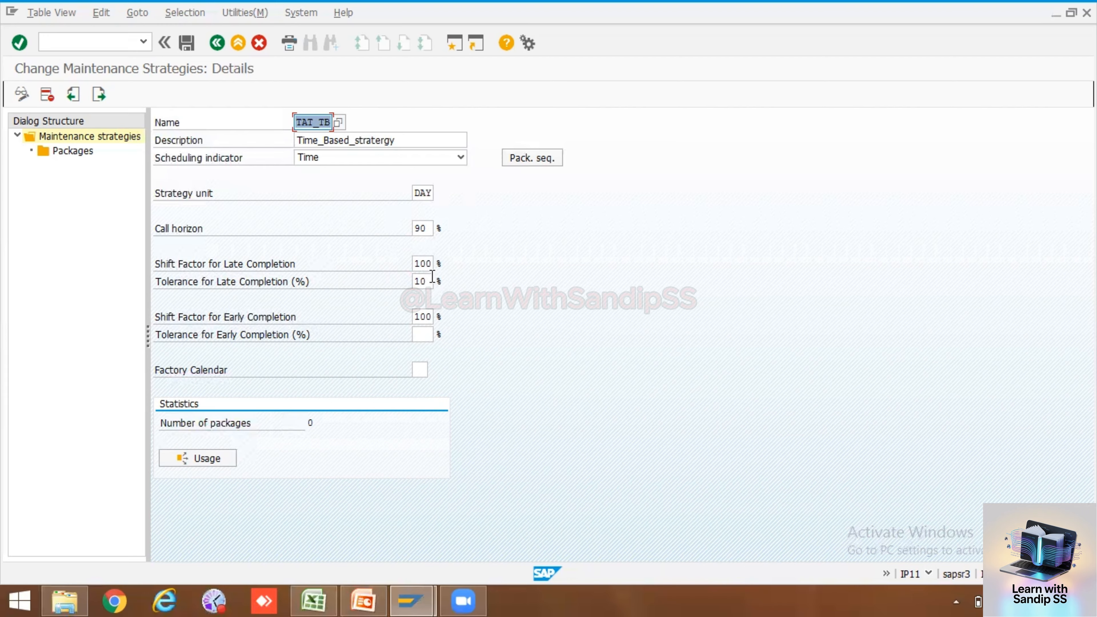
pyautogui.click(430, 283)
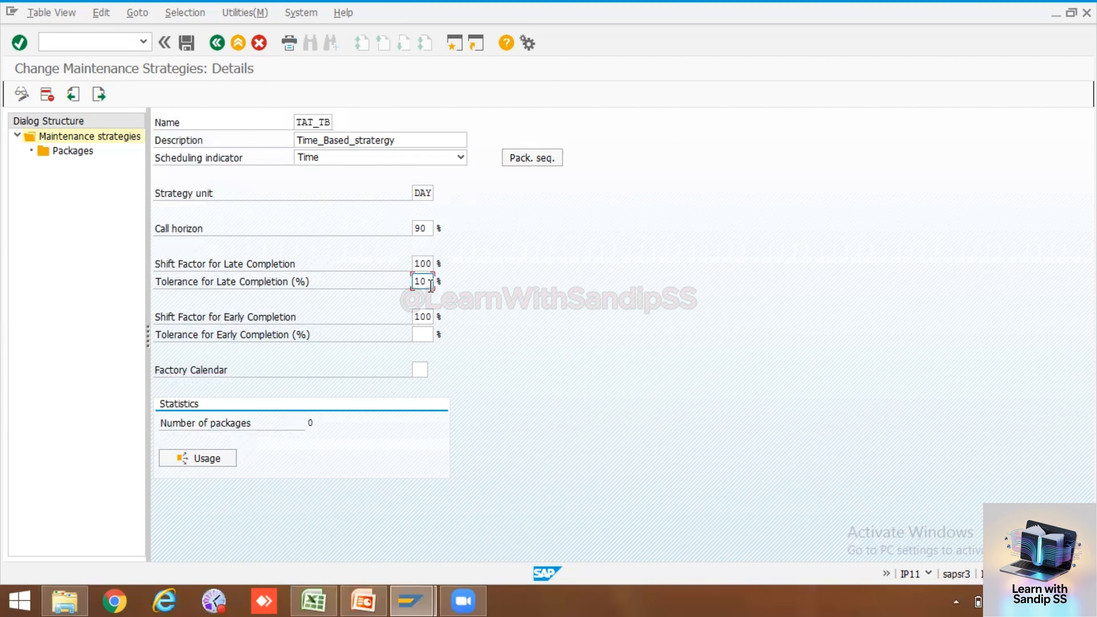
pyautogui.press('BackSpace')
pyautogui.press('BackSpace')
# - Assign the India Factory Calendar, IN, as the strategy's factory calendar
pyautogui.click(424, 370)
pyautogui.click(460, 158)
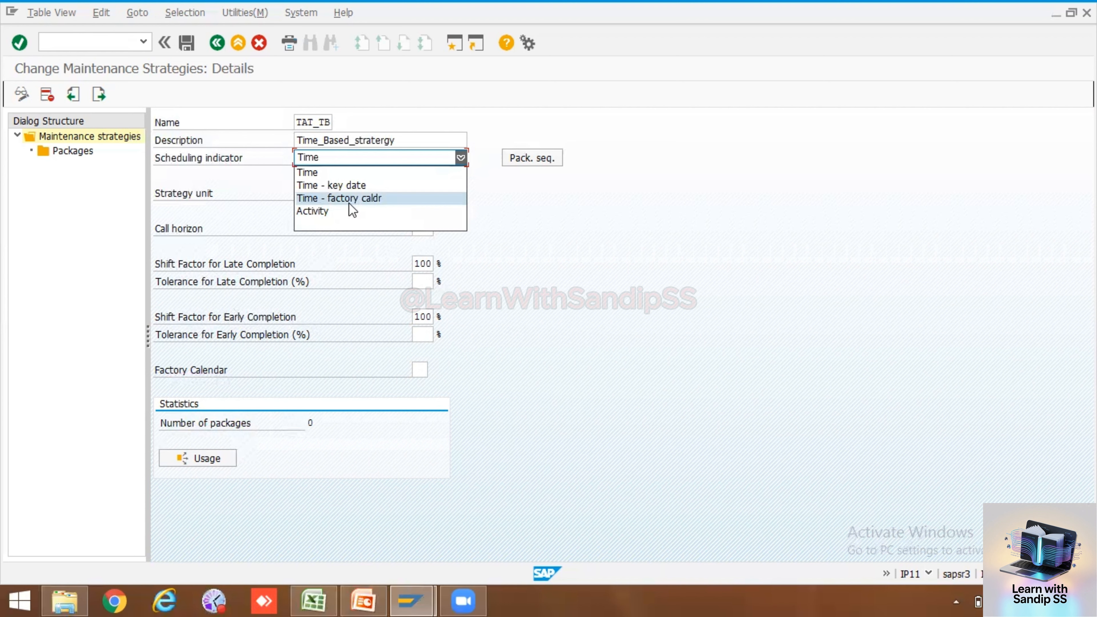
pyautogui.click(567, 319)
pyautogui.click(418, 370)
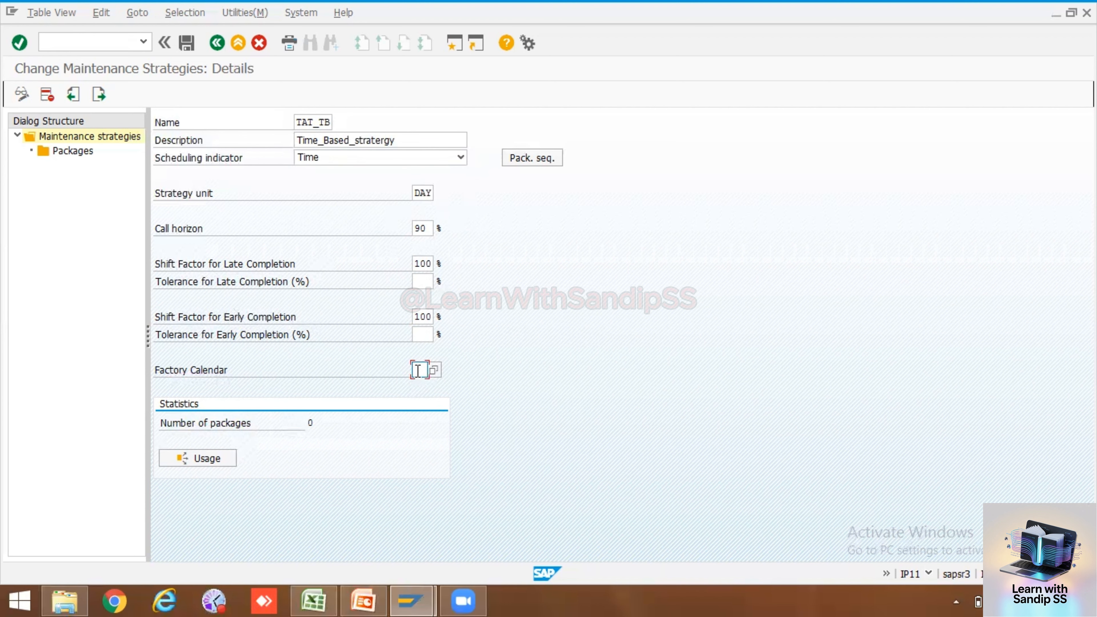
pyautogui.click(434, 370)
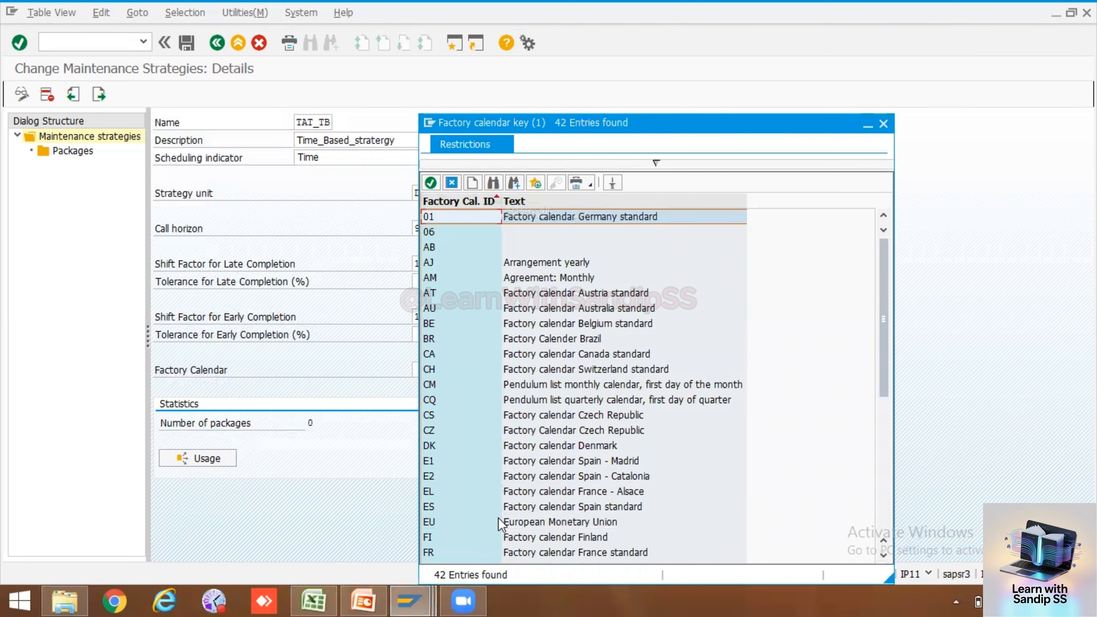
pyautogui.scroll(-2, 496, 435)
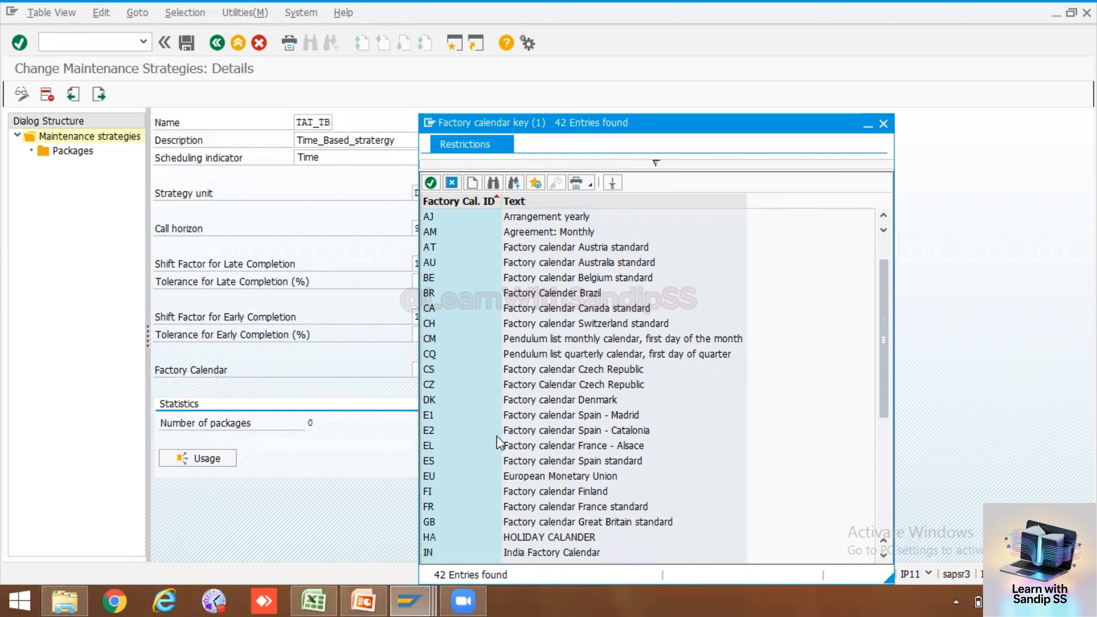
pyautogui.scroll(-4, 496, 435)
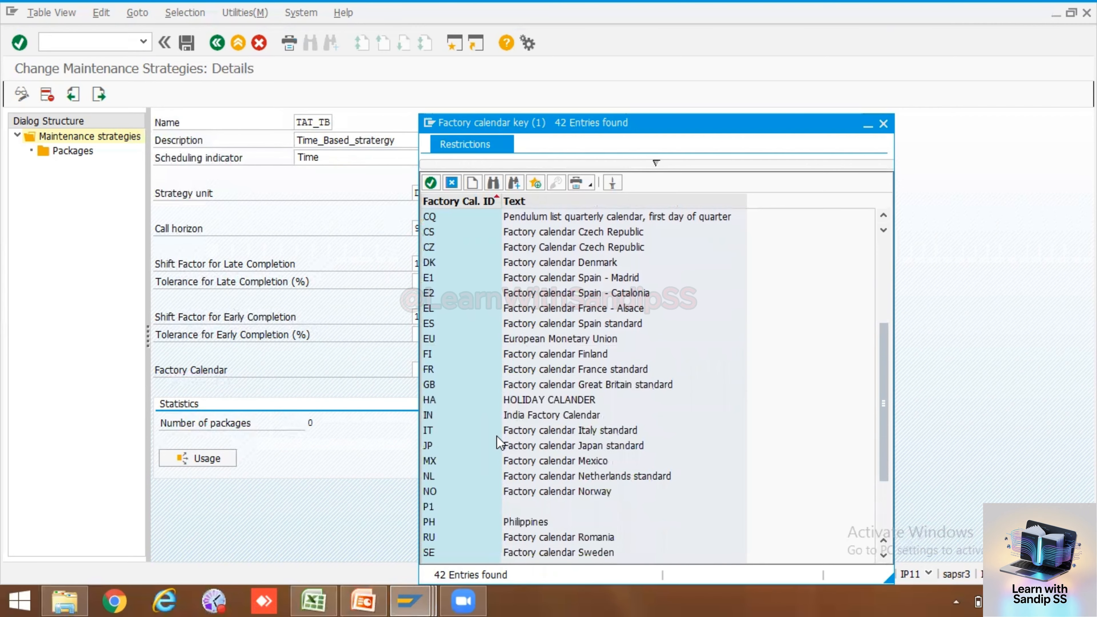
pyautogui.scroll(-1, 496, 436)
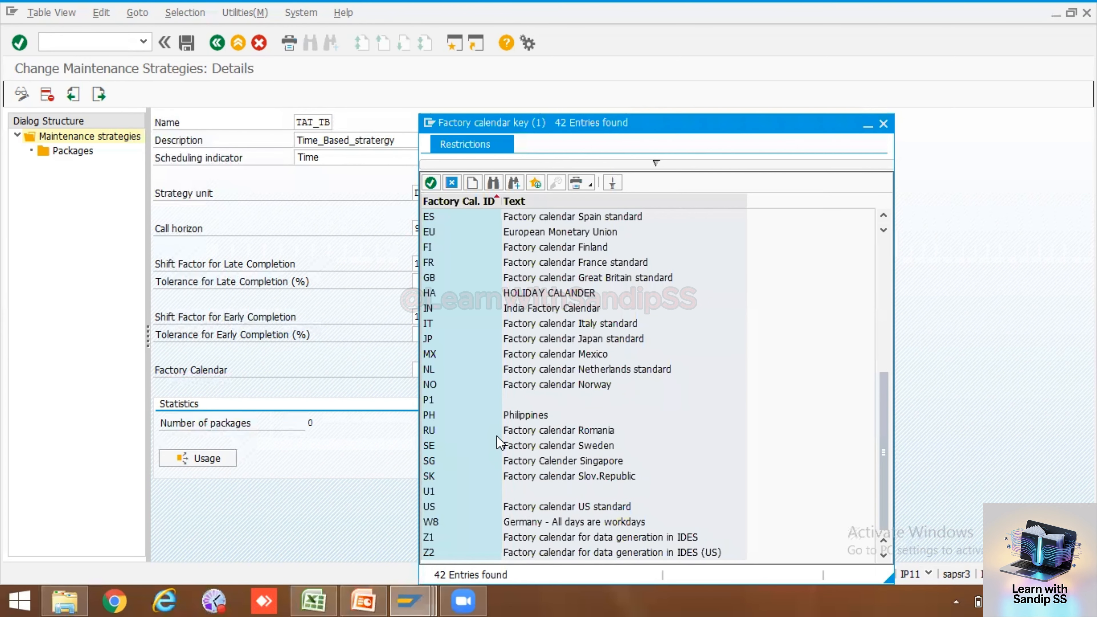
pyautogui.scroll(3, 496, 435)
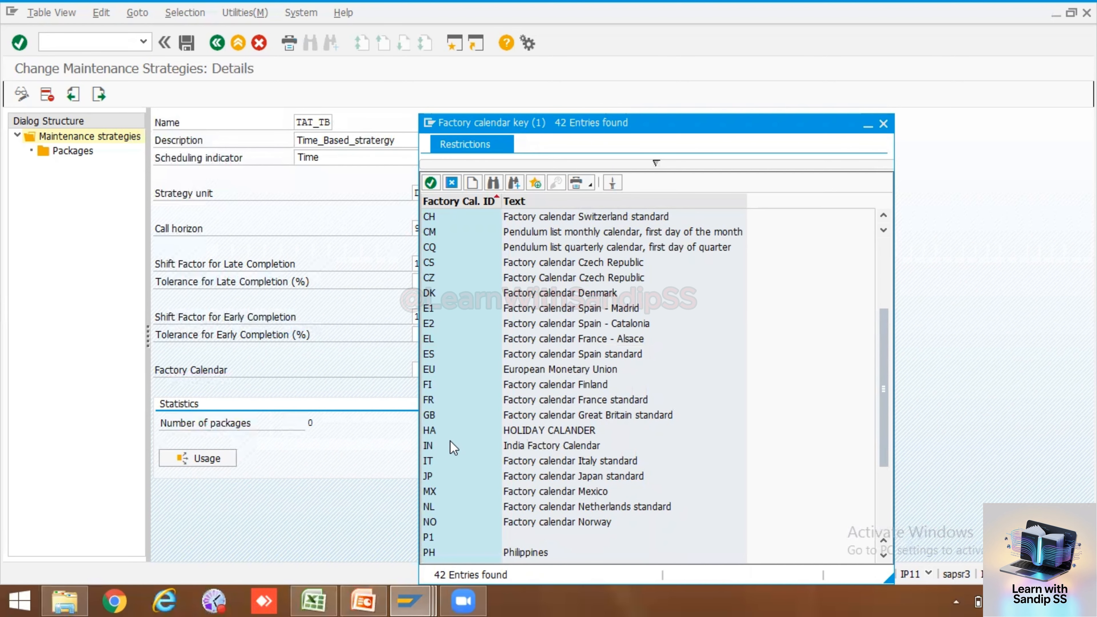
pyautogui.doubleClick(432, 444)
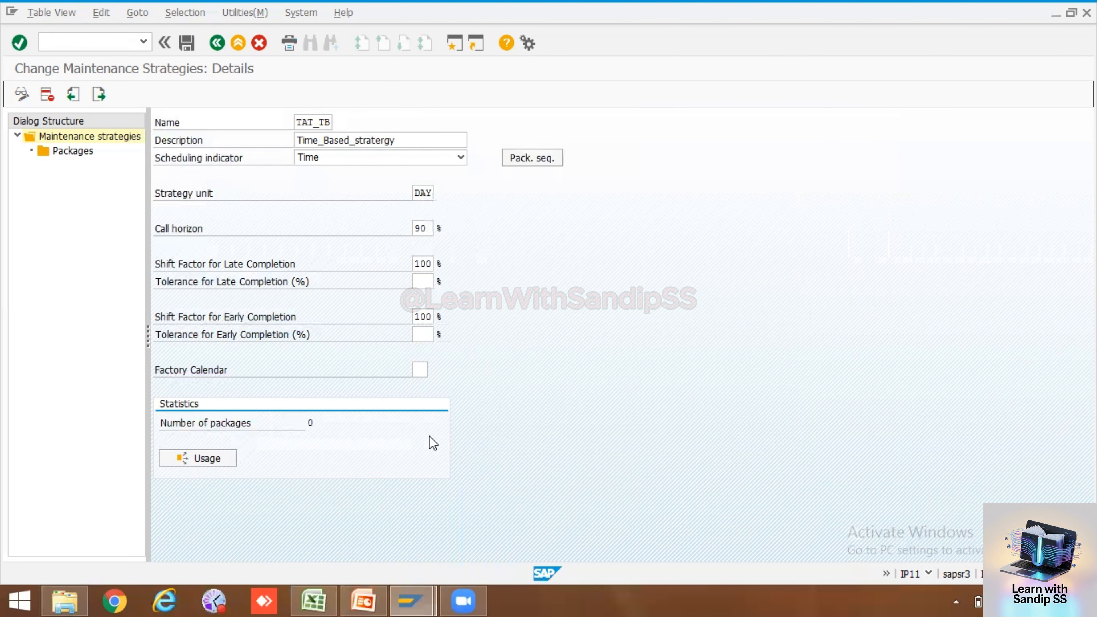
pyautogui.click(434, 370)
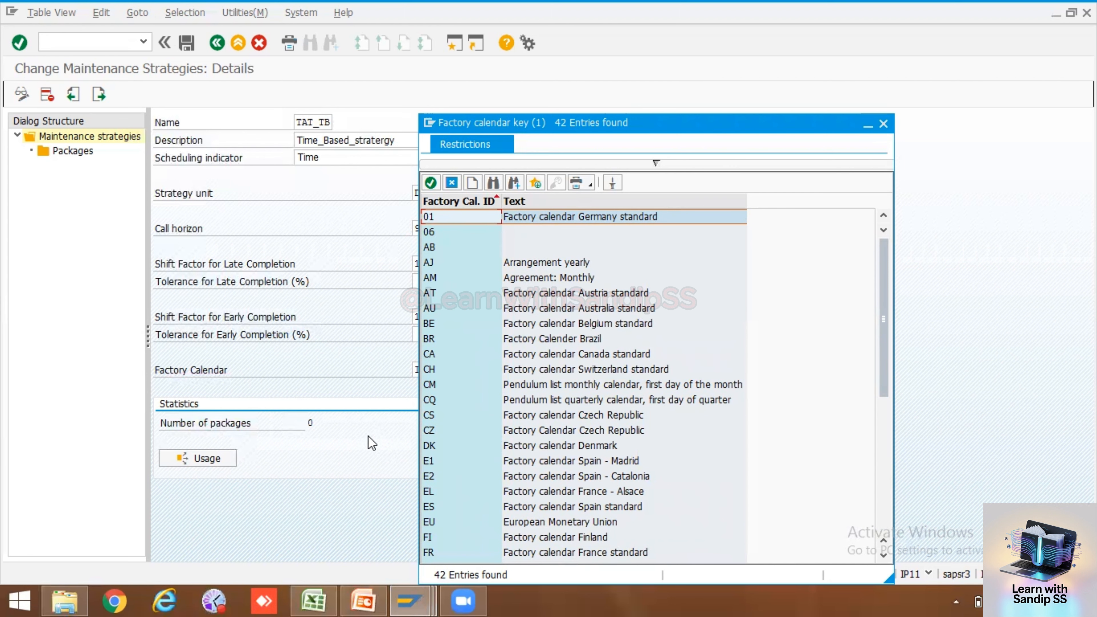
pyautogui.click(388, 422)
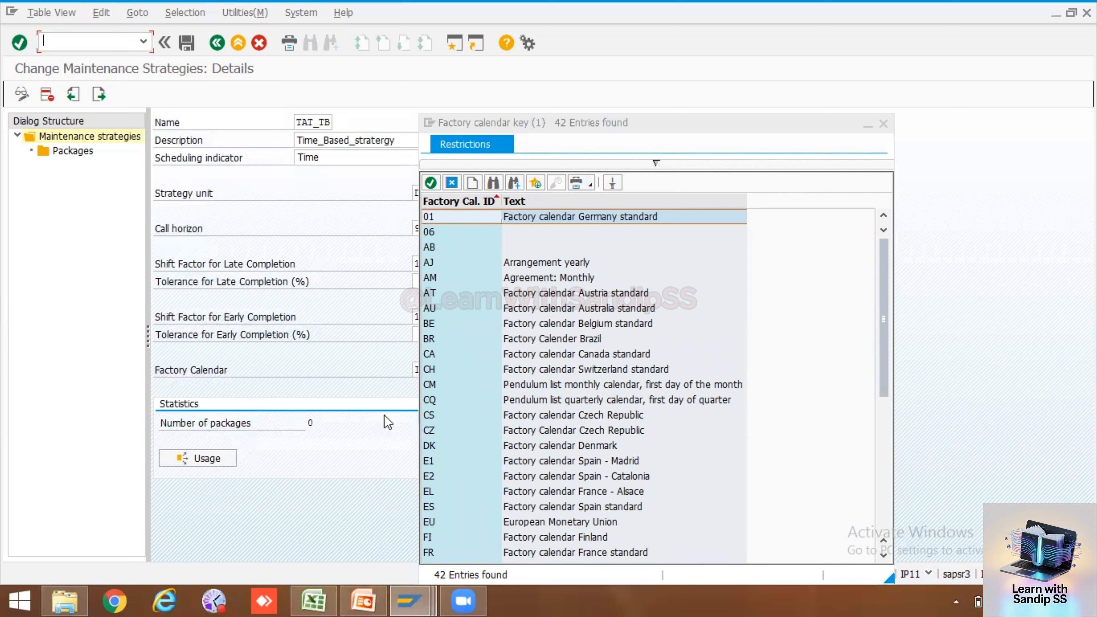
pyautogui.click(883, 123)
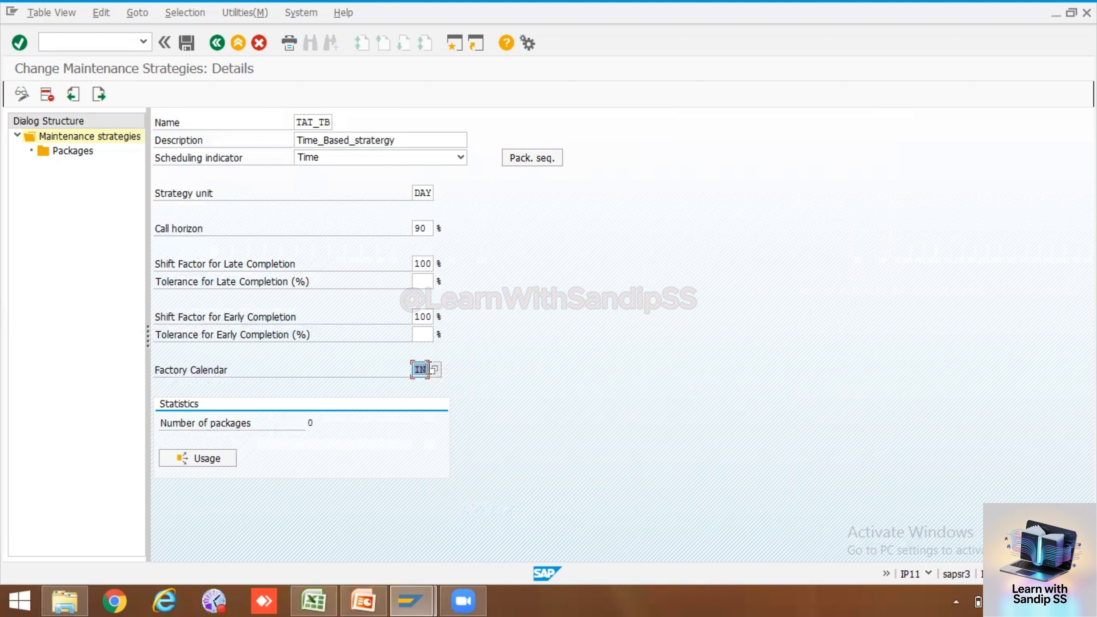
# - Try to open transaction fcal in a new session and return to the maintenance strategy details
pyautogui.click(82, 39)
pyautogui.write('/o')
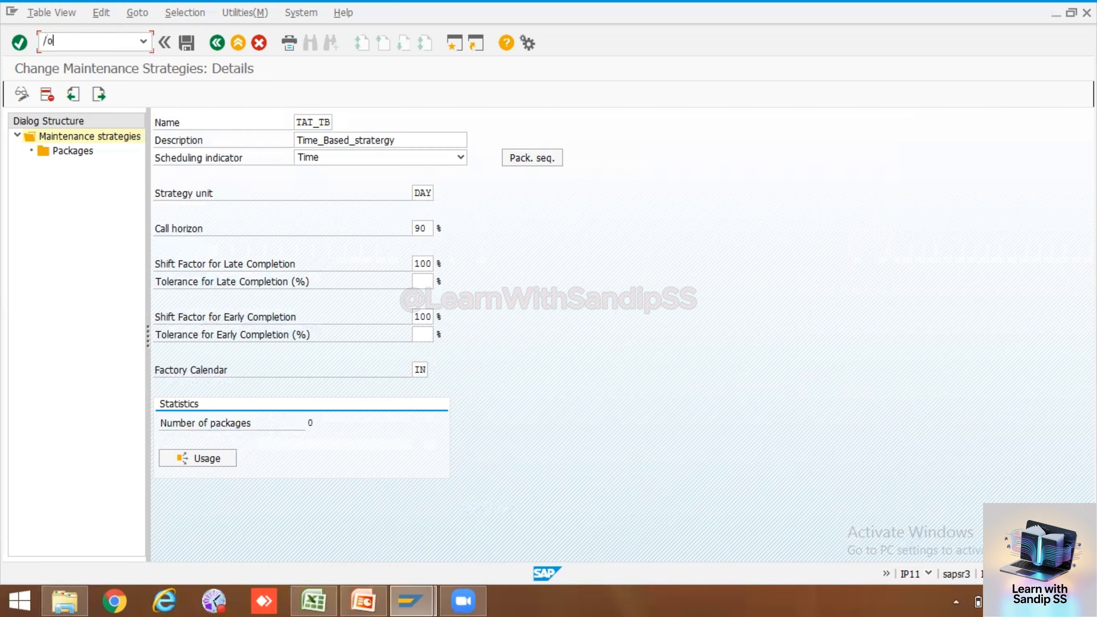
pyautogui.write('fcal')
pyautogui.press('Return')
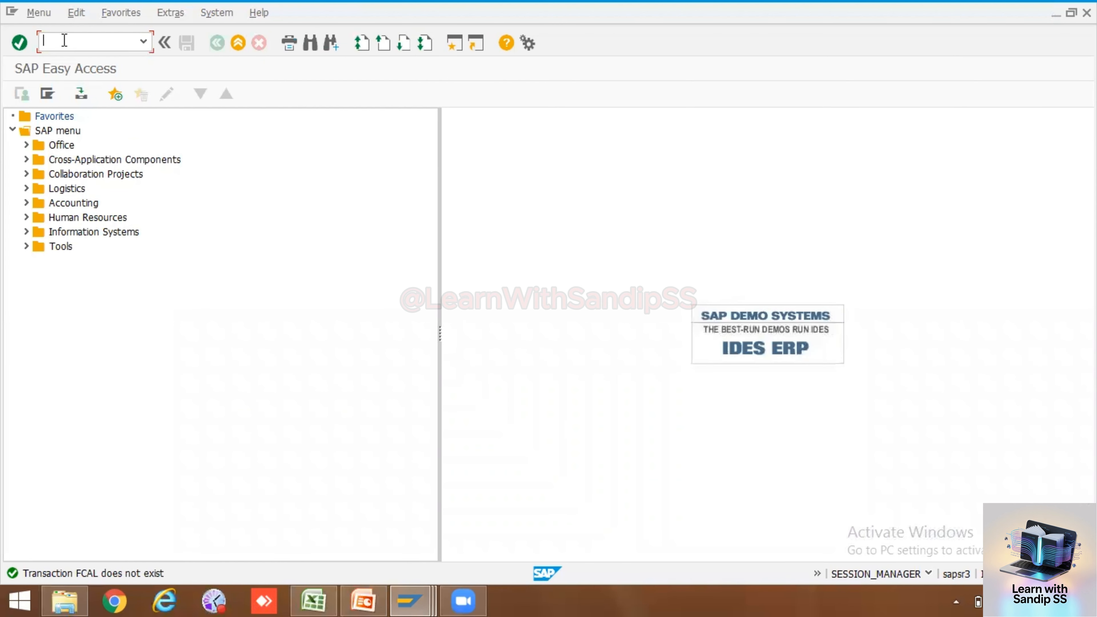
pyautogui.click(238, 43)
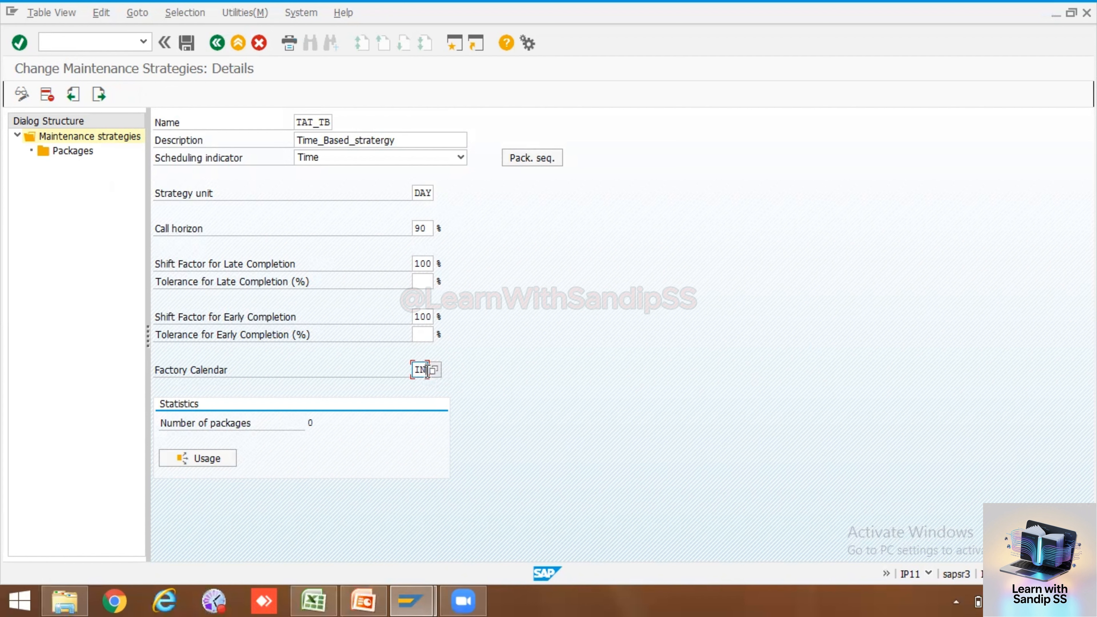
pyautogui.click(461, 157)
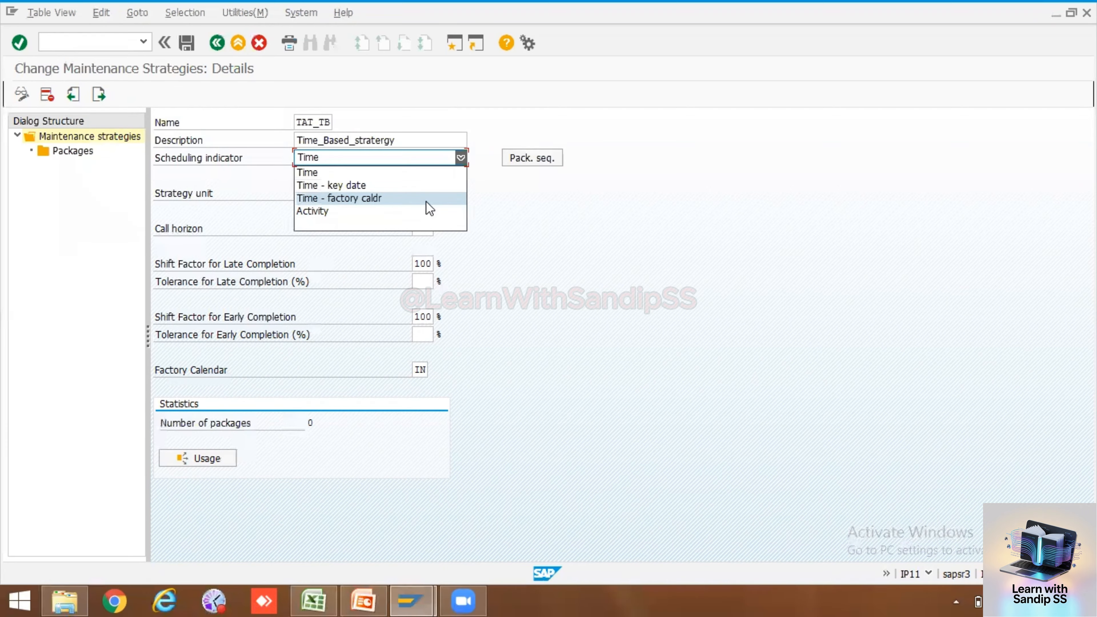
pyautogui.click(571, 237)
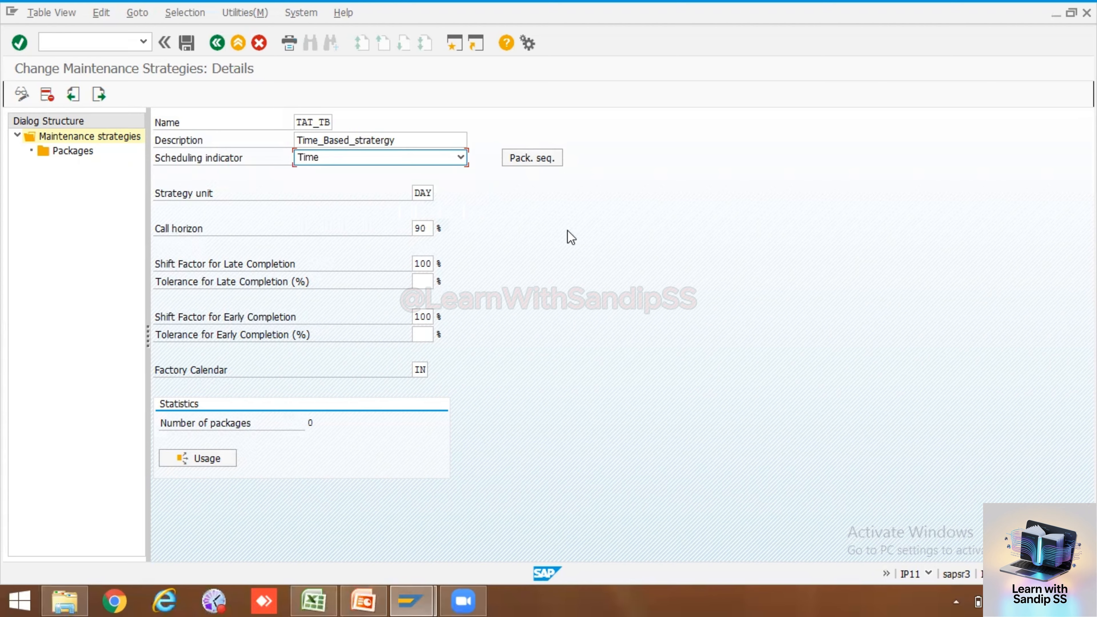
pyautogui.press('Return')
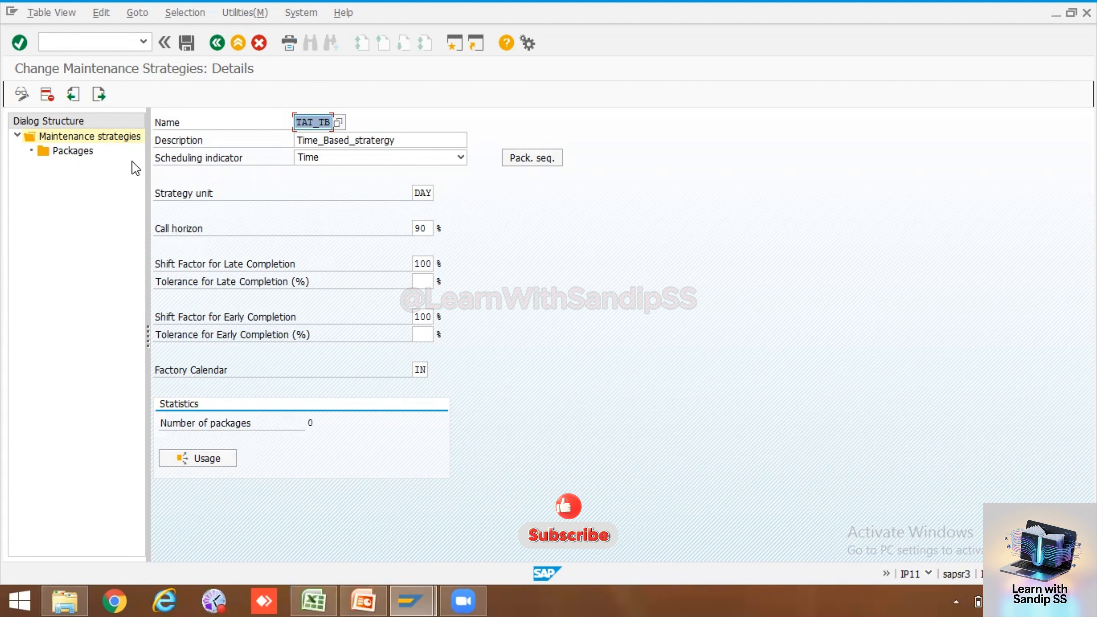
# - Open new entries for the strategy's packages and widen the package number column
pyautogui.doubleClick(76, 151)
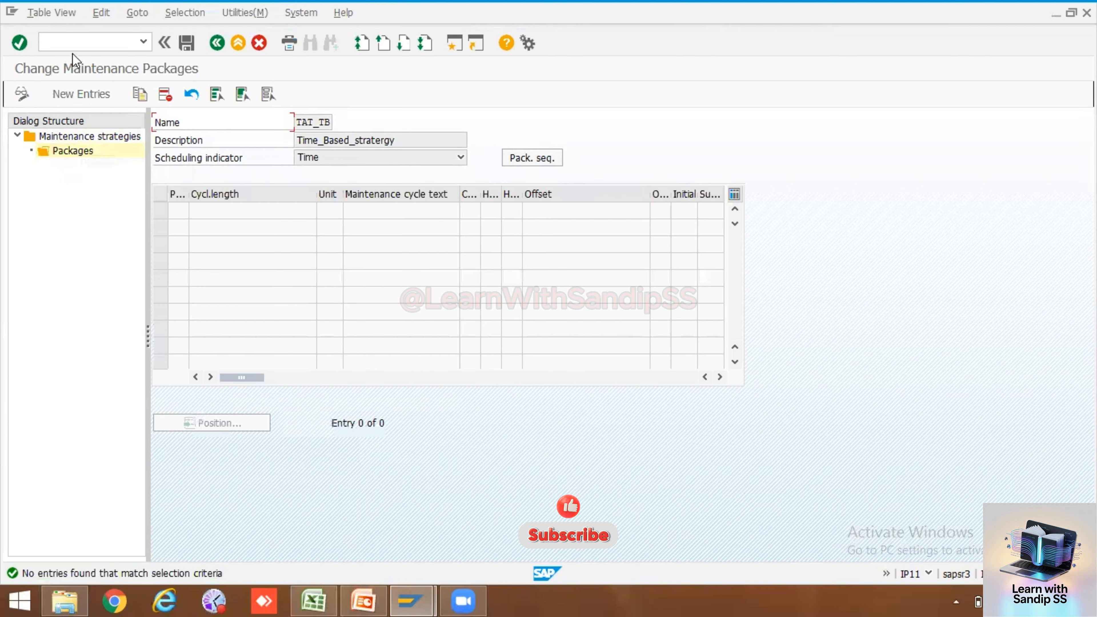
pyautogui.click(79, 86)
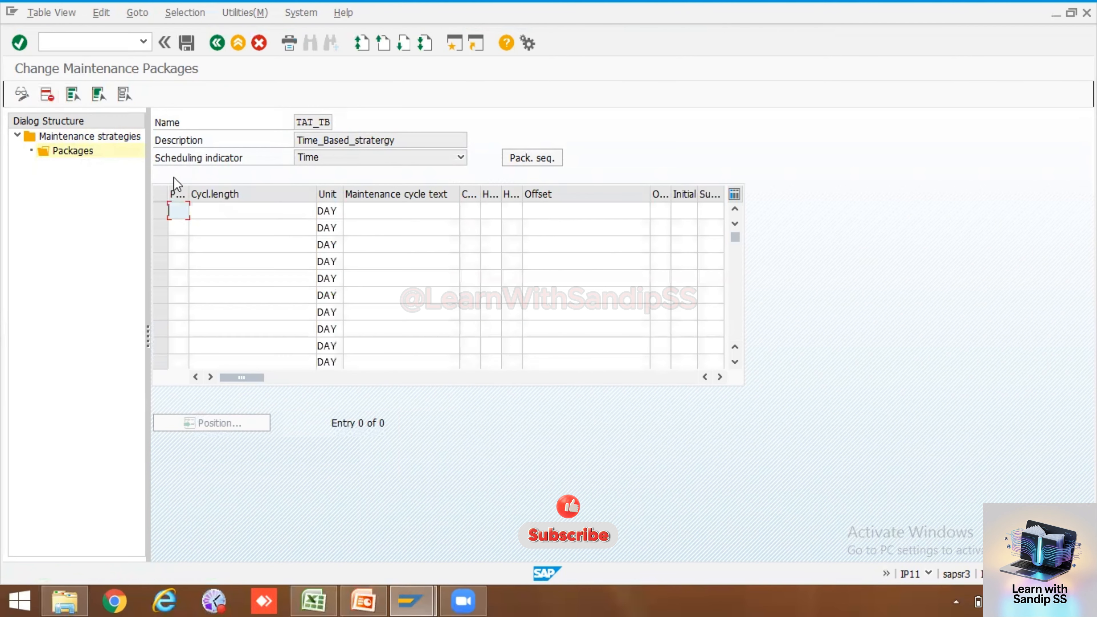
pyautogui.moveTo(186, 192); pyautogui.dragTo(211, 193)
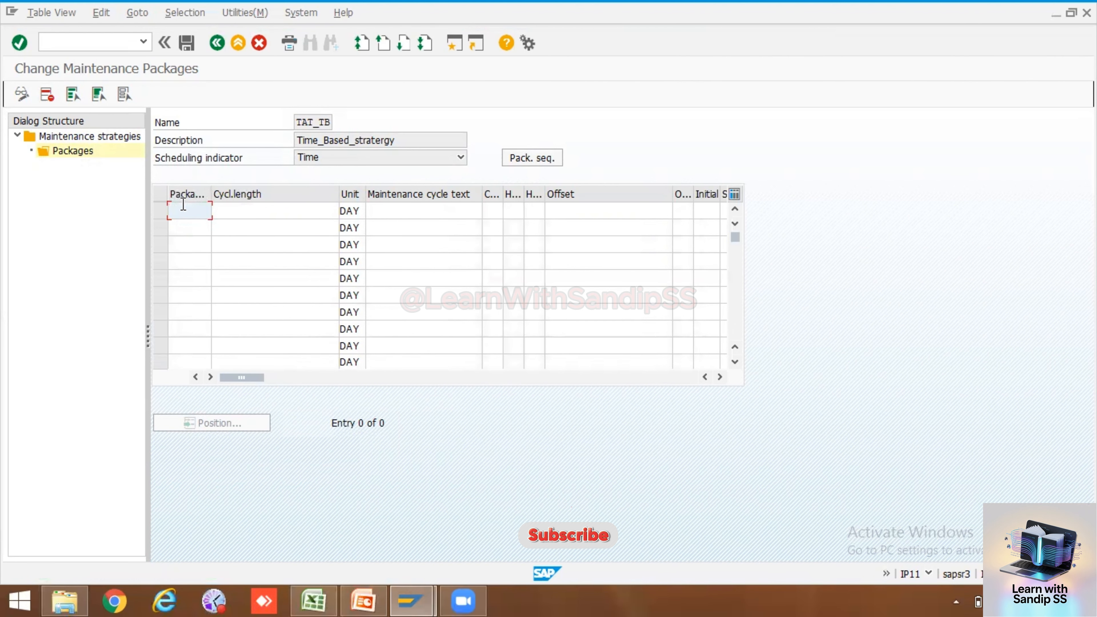
# - Enter package numbers 10, 20, 30, 40, 50 and 60 in the first six rows
pyautogui.write('10')
pyautogui.click(183, 230)
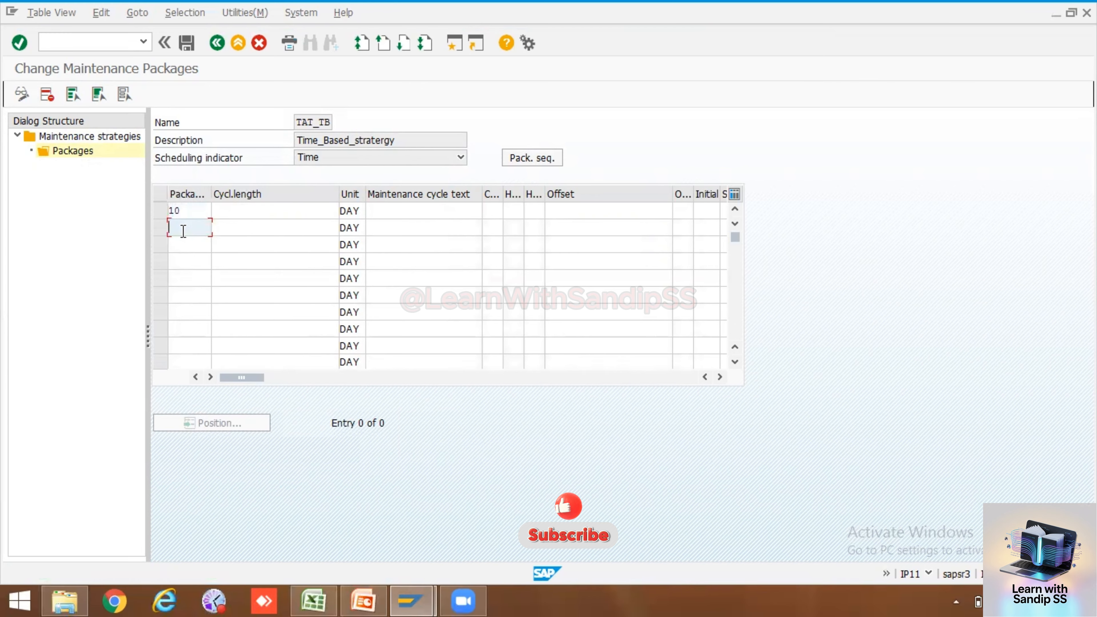
pyautogui.write('20')
pyautogui.click(183, 244)
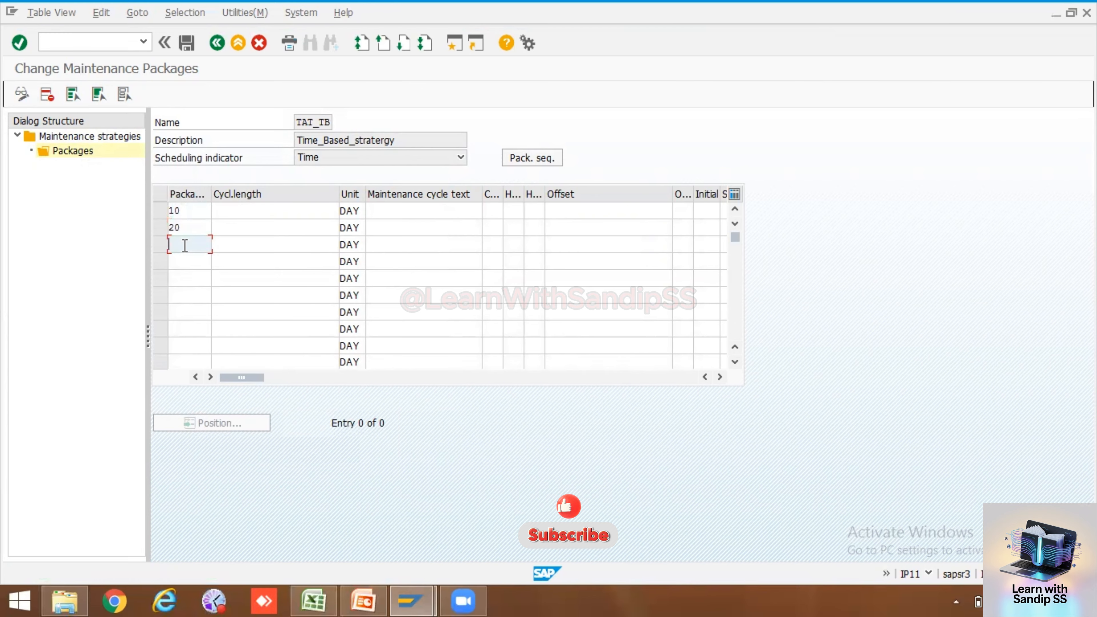
pyautogui.write('30')
pyautogui.click(188, 262)
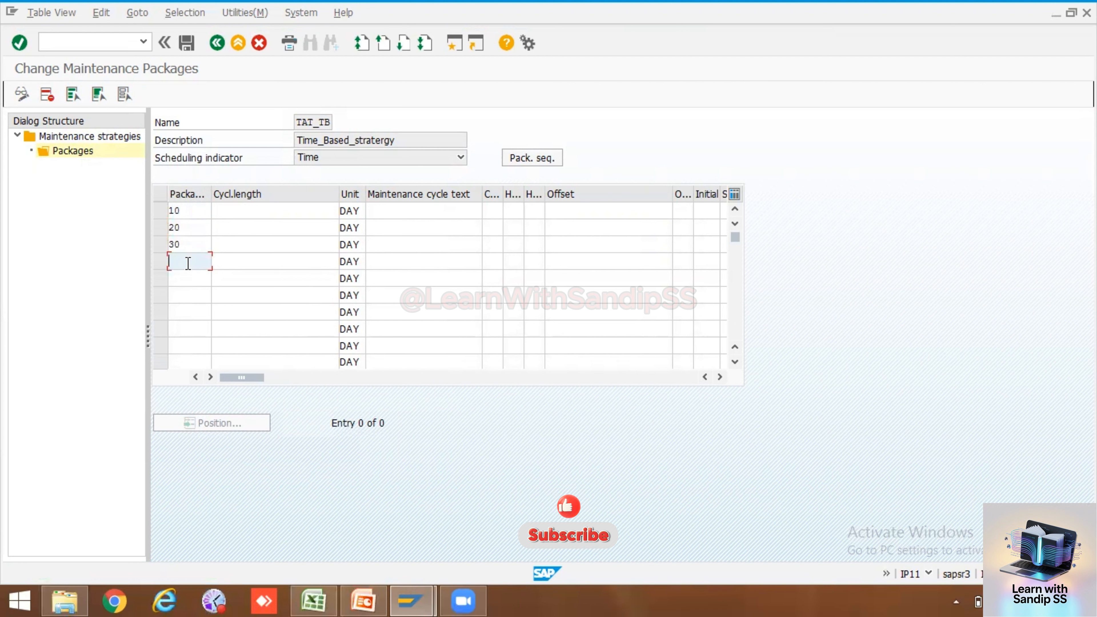
pyautogui.write('40')
pyautogui.click(188, 280)
pyautogui.write('50')
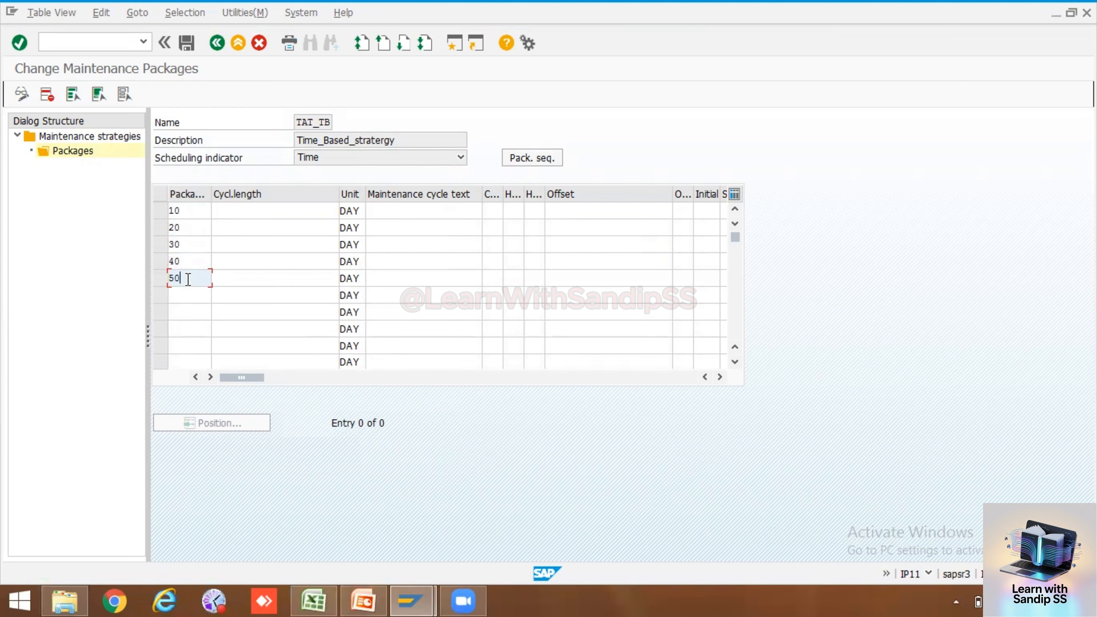
pyautogui.click(192, 297)
pyautogui.write('60')
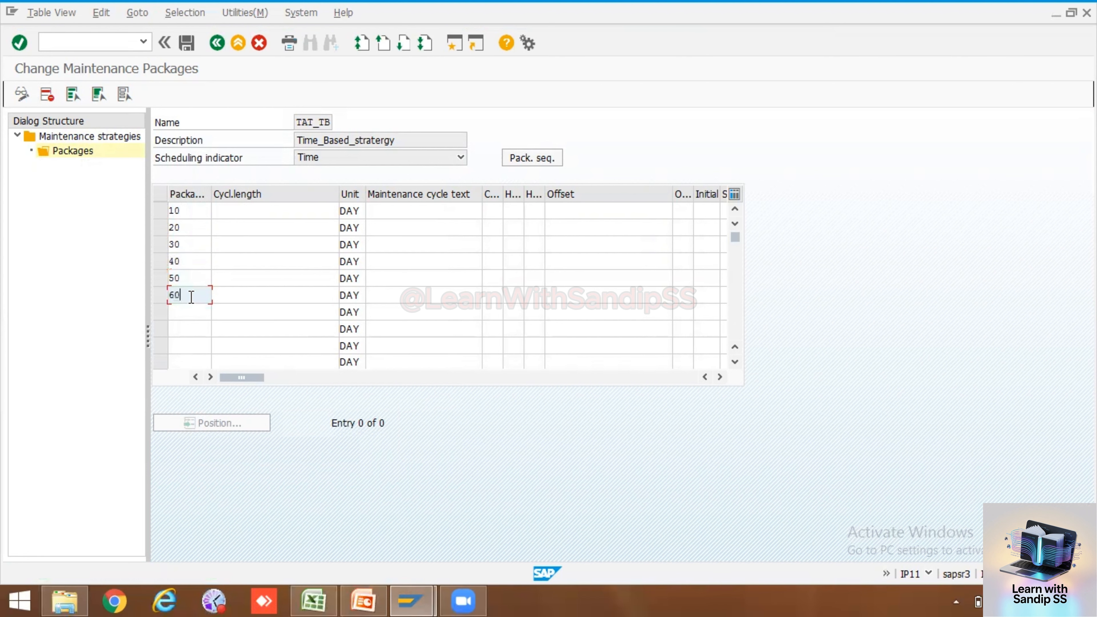
# - Enter cycle lengths of 15, 30, 90, 180, 360 and 720 days for packages 10 through 60
pyautogui.click(238, 209)
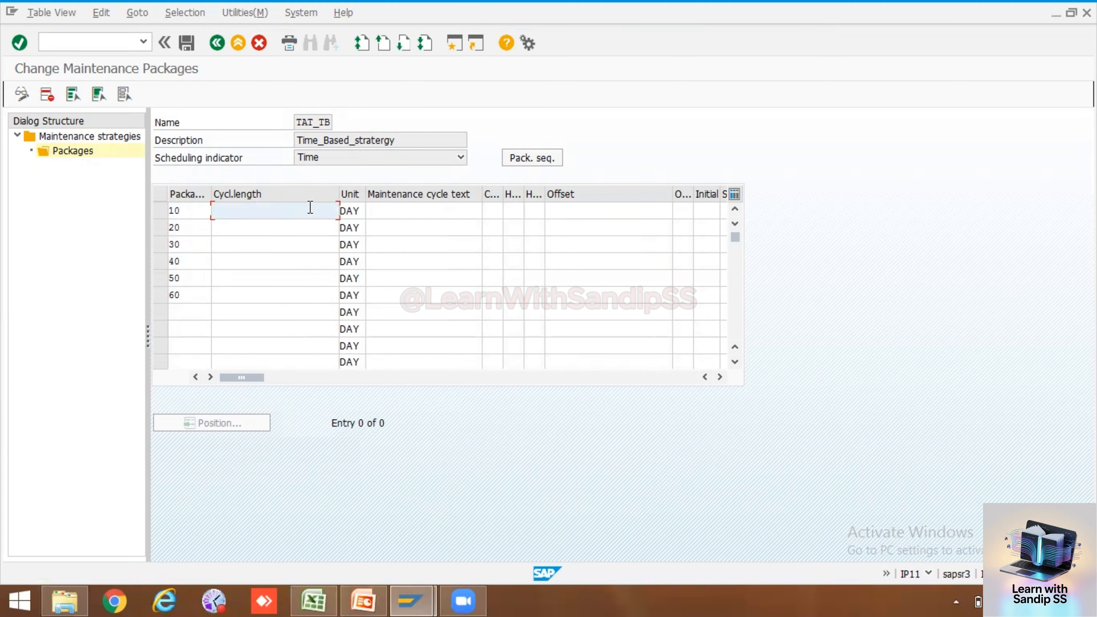
pyautogui.write('15')
pyautogui.click(300, 226)
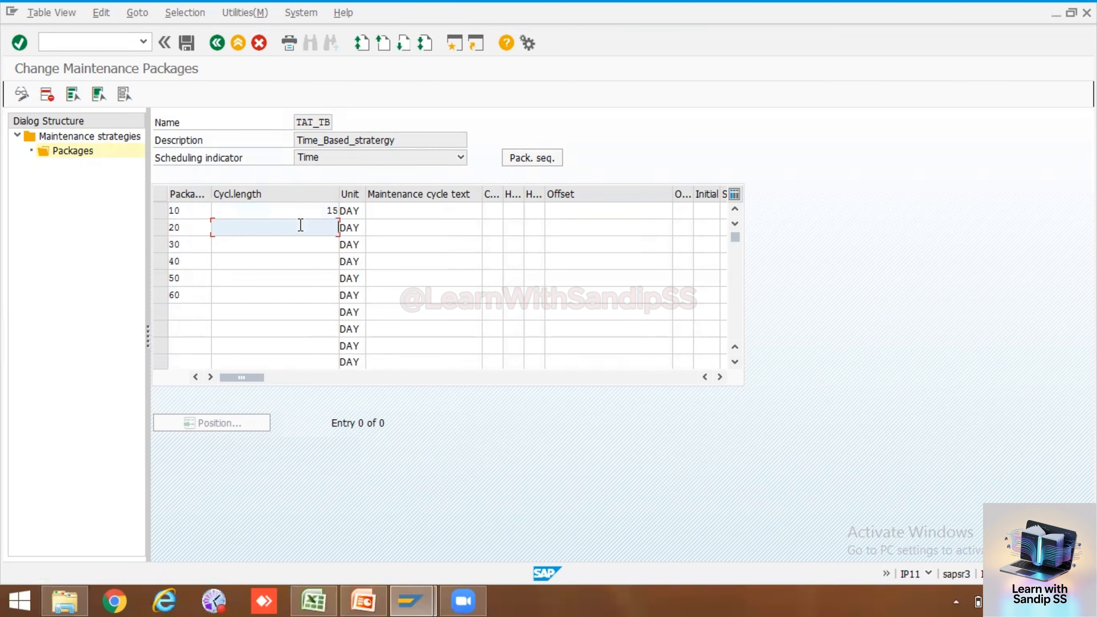
pyautogui.write('30')
pyautogui.click(311, 243)
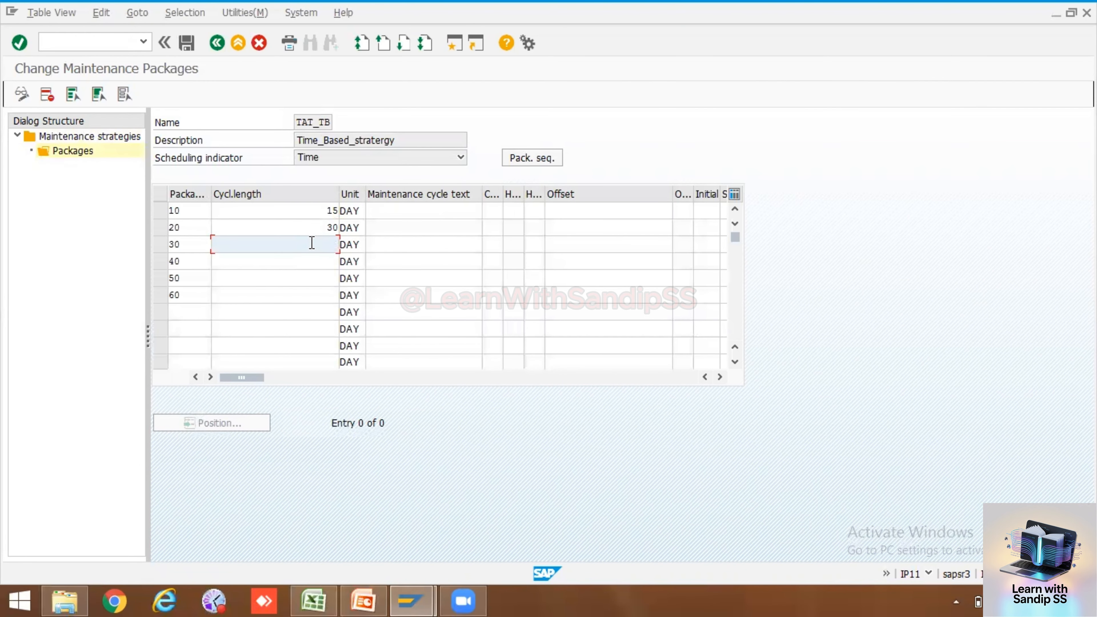
pyautogui.write('90')
pyautogui.click(318, 265)
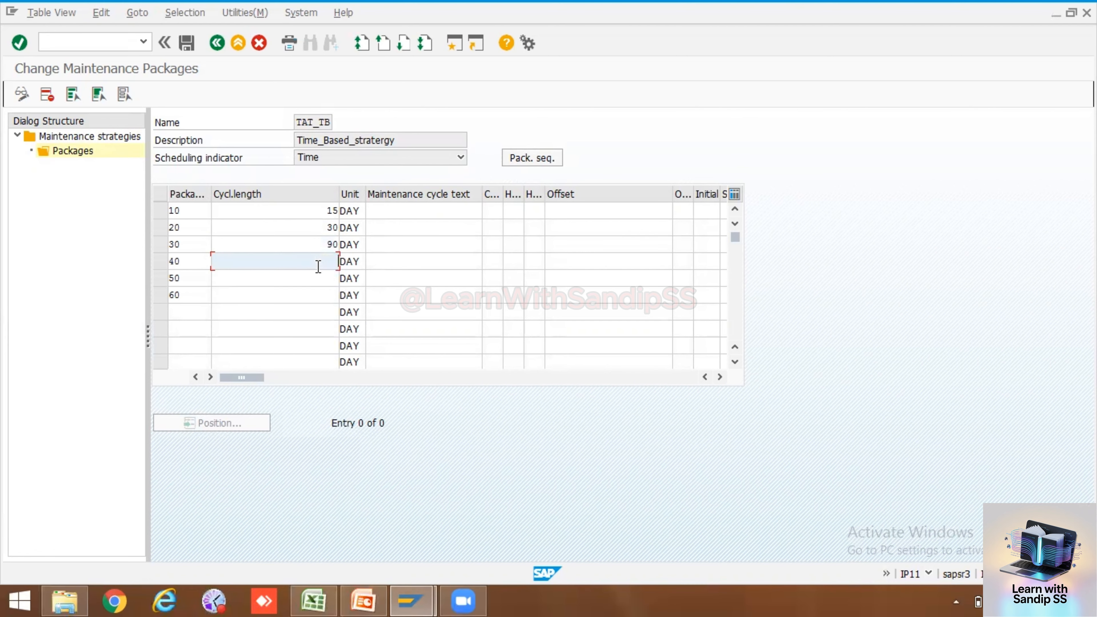
pyautogui.write('180')
pyautogui.click(326, 275)
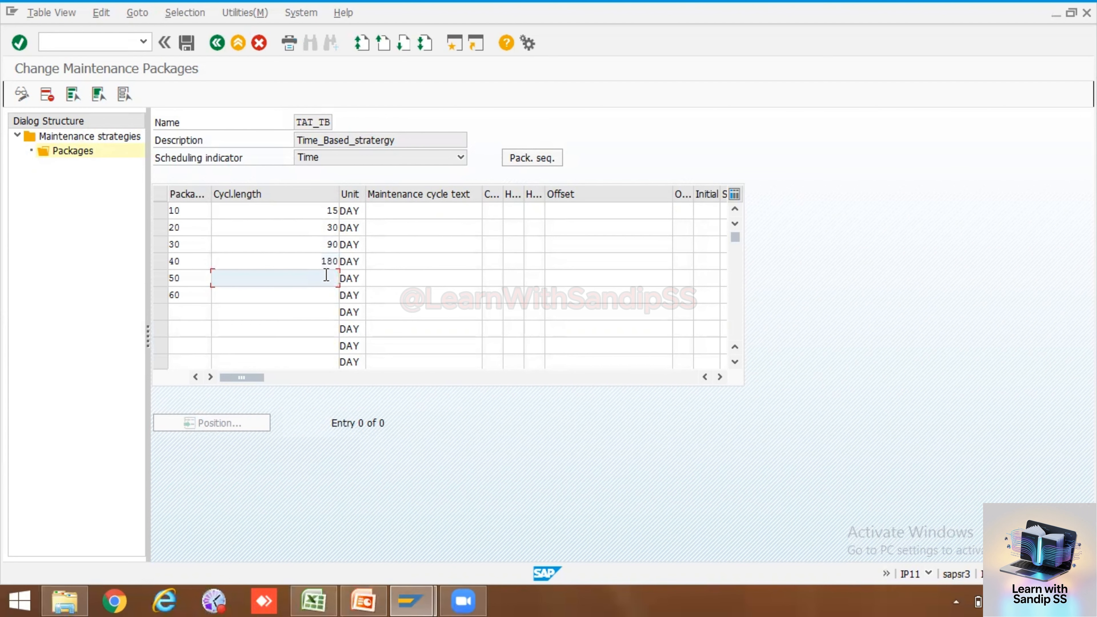
pyautogui.write('360')
pyautogui.click(321, 299)
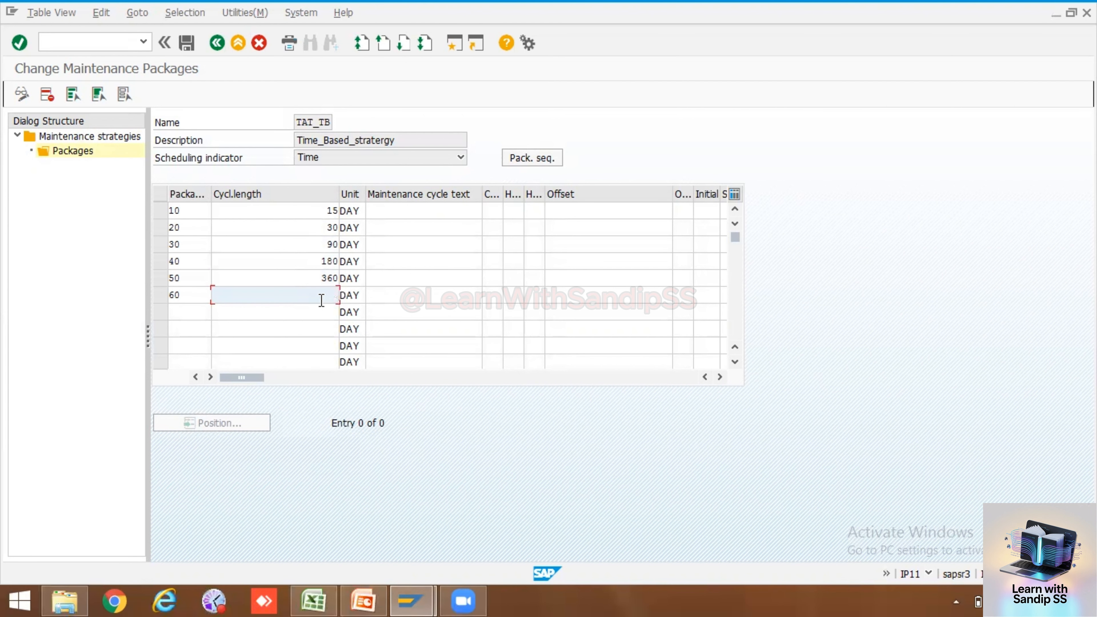
pyautogui.write('720')
# - Enter Two Weeks as the maintenance cycle text for package 10
pyautogui.click(389, 219)
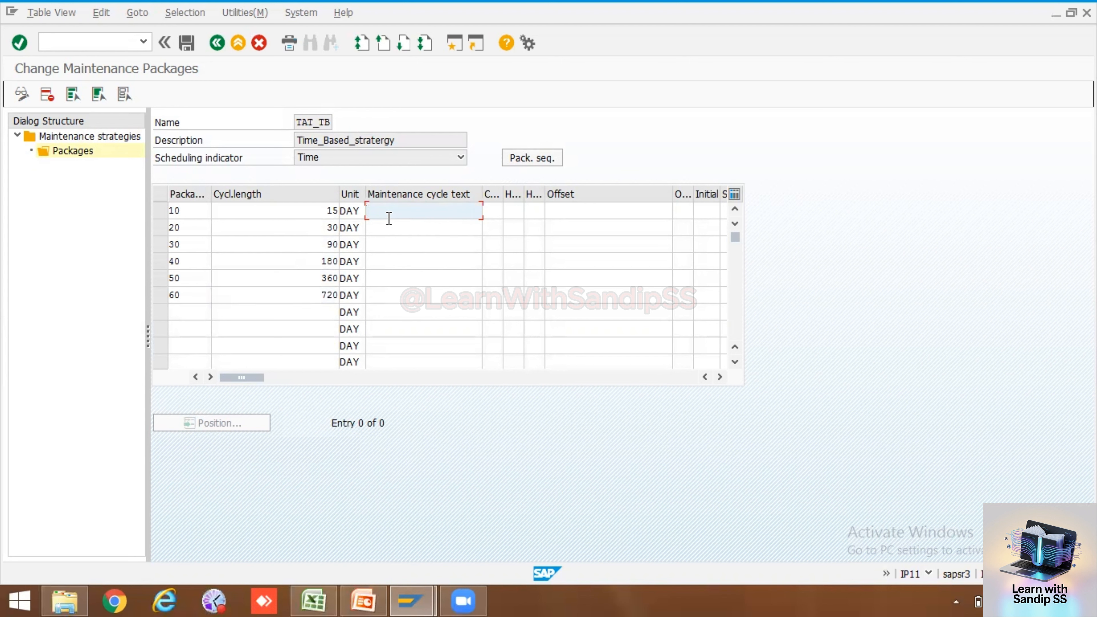
pyautogui.write('TWo')
pyautogui.press('BackSpace')
pyautogui.press('BackSpace')
pyautogui.write('wo-W')
pyautogui.write('eek')
pyautogui.write('s')
# - Enter the maintenance cycle texts One Months for package 20 and Three Months for package 30
pyautogui.click(384, 228)
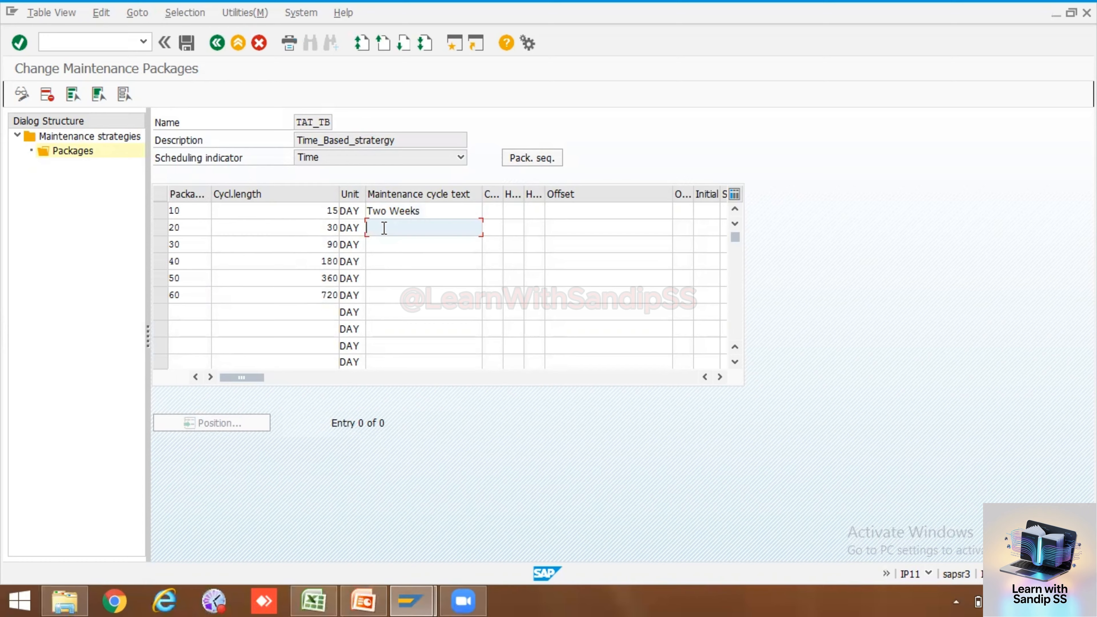
pyautogui.write('One Months')
pyautogui.moveTo(421, 228); pyautogui.dragTo(389, 226)
pyautogui.click(389, 226)
pyautogui.click(389, 246)
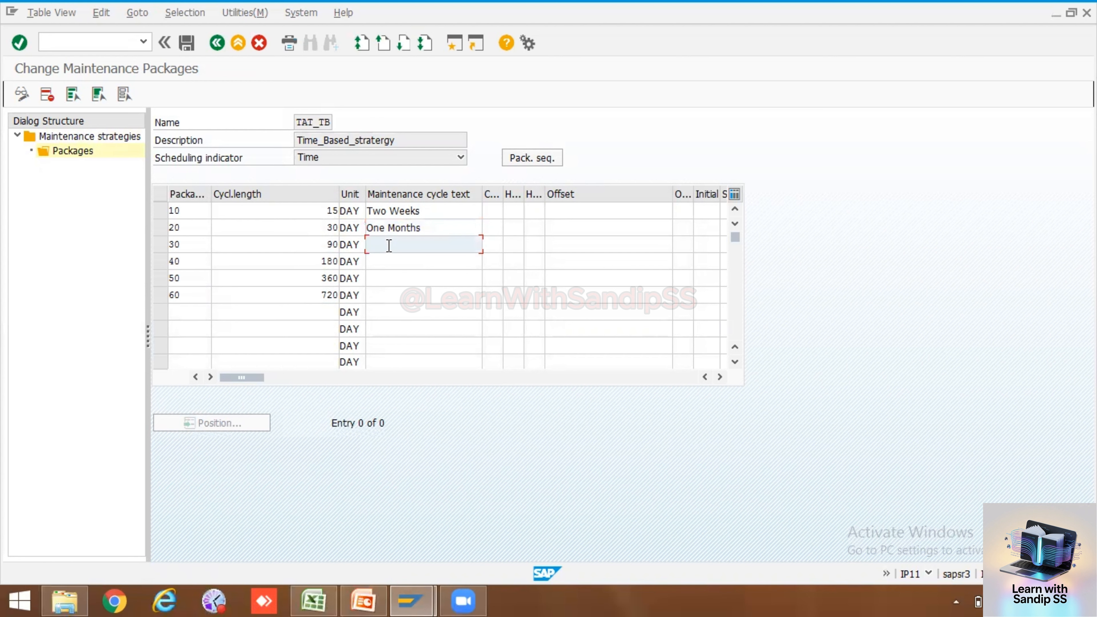
pyautogui.write('Three Months')
# - Enter Six Months as the maintenance cycle text for package 40, with a capital S
pyautogui.click(385, 260)
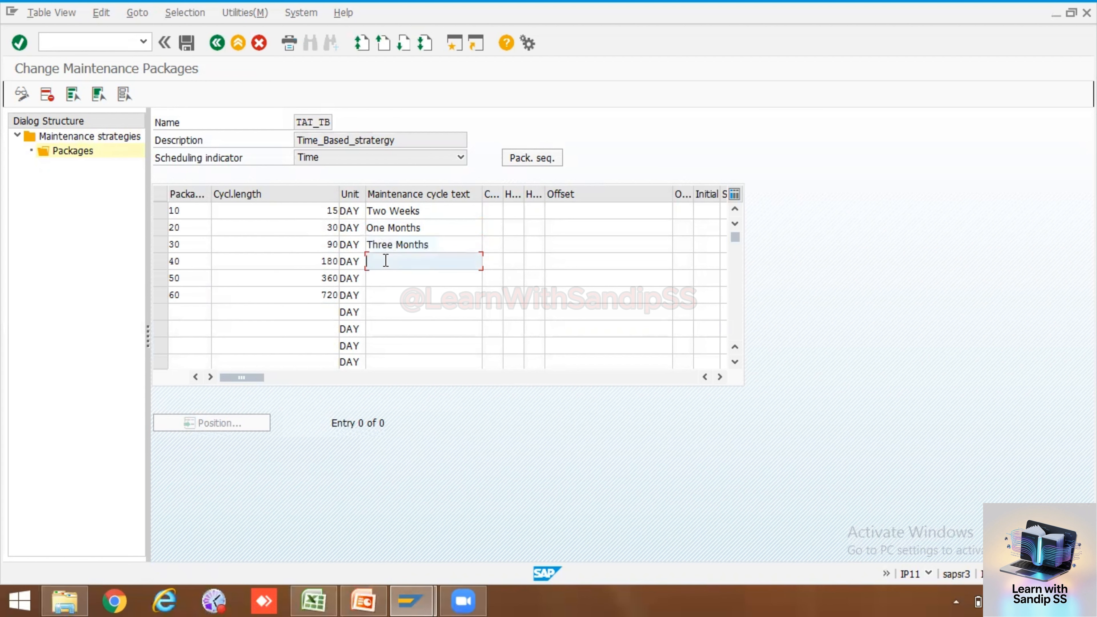
pyautogui.write('six Months')
pyautogui.click(378, 262)
pyautogui.press('BackSpace')
pyautogui.press('BackSpace')
pyautogui.press('BackSpace')
pyautogui.write('Six')
# - Enter the maintenance cycle texts One Year for package 50 and Two Year for package 60
pyautogui.click(378, 278)
pyautogui.write('One')
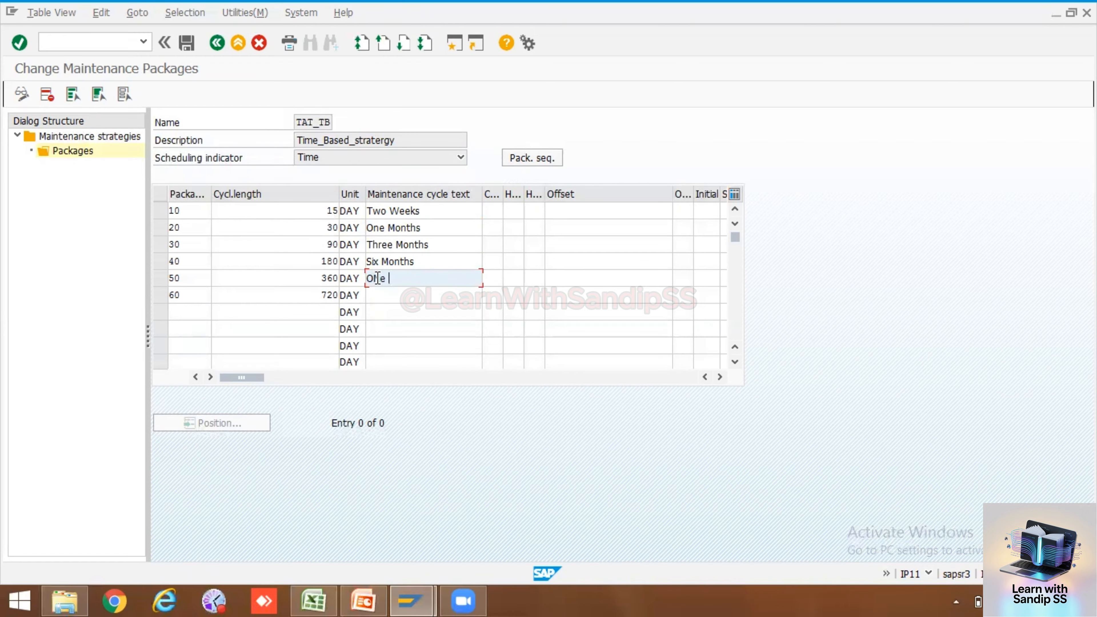
pyautogui.press('BackSpace')
pyautogui.press('BackSpace')
pyautogui.press('BackSpace')
pyautogui.write('ne Yea')
pyautogui.click(416, 296)
pyautogui.write('Two')
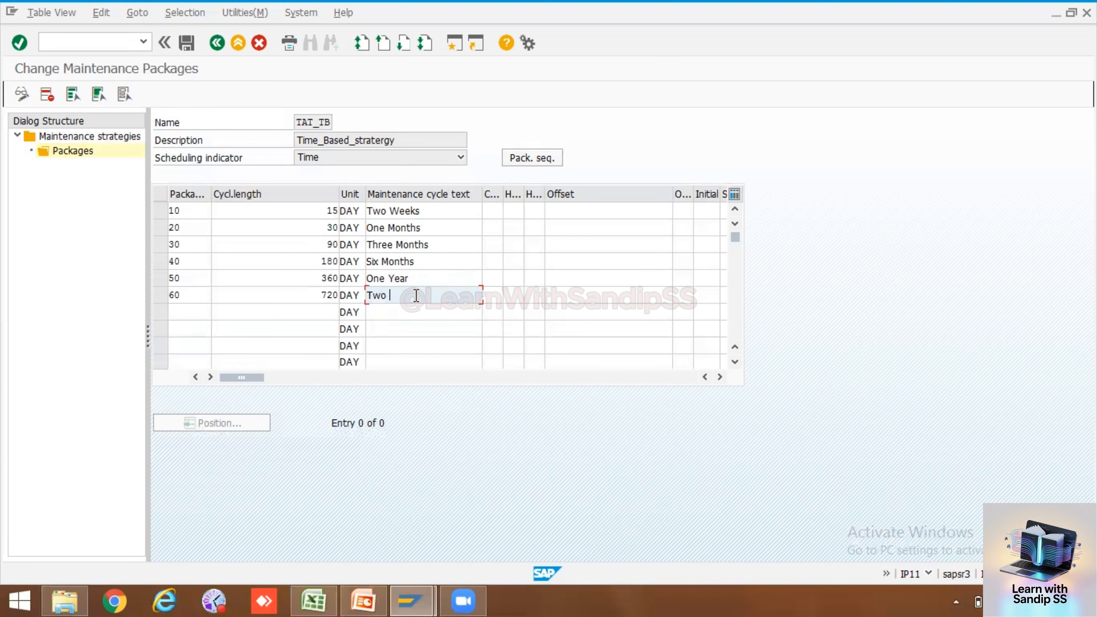
pyautogui.write(' T')
pyautogui.press('BackSpace')
pyautogui.write('Year')
# - Widen the cycle short text column and enter 2W, 1M and 3M for packages 10, 20 and 30
pyautogui.moveTo(503, 194); pyautogui.dragTo(520, 194)
pyautogui.click(495, 211)
pyautogui.write('2W')
pyautogui.click(493, 228)
pyautogui.write('1M')
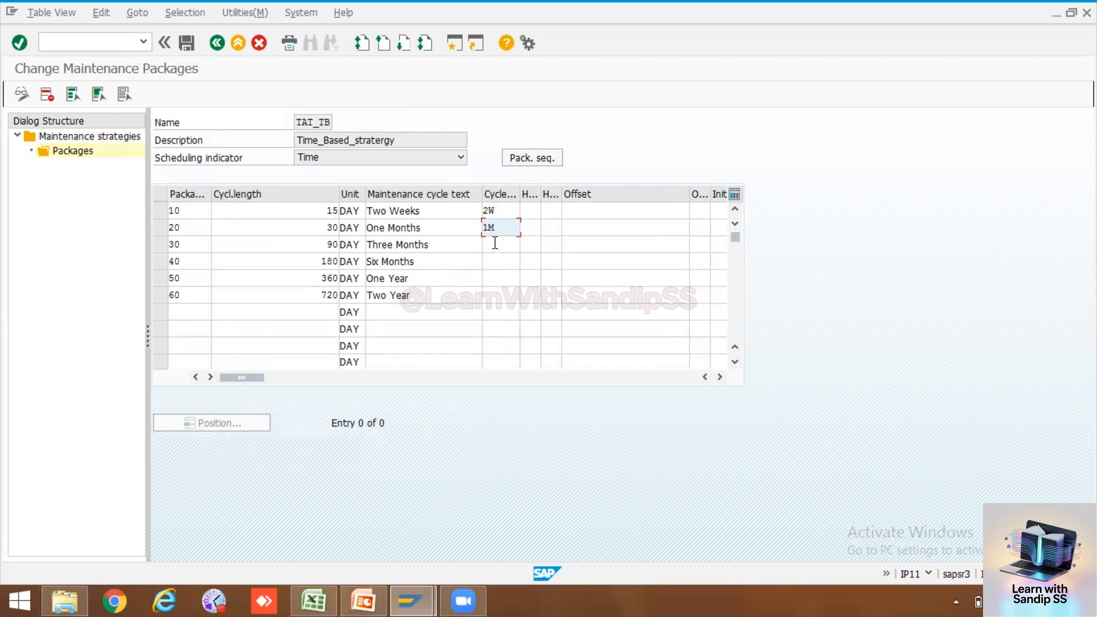
pyautogui.click(495, 243)
pyautogui.write('3M')
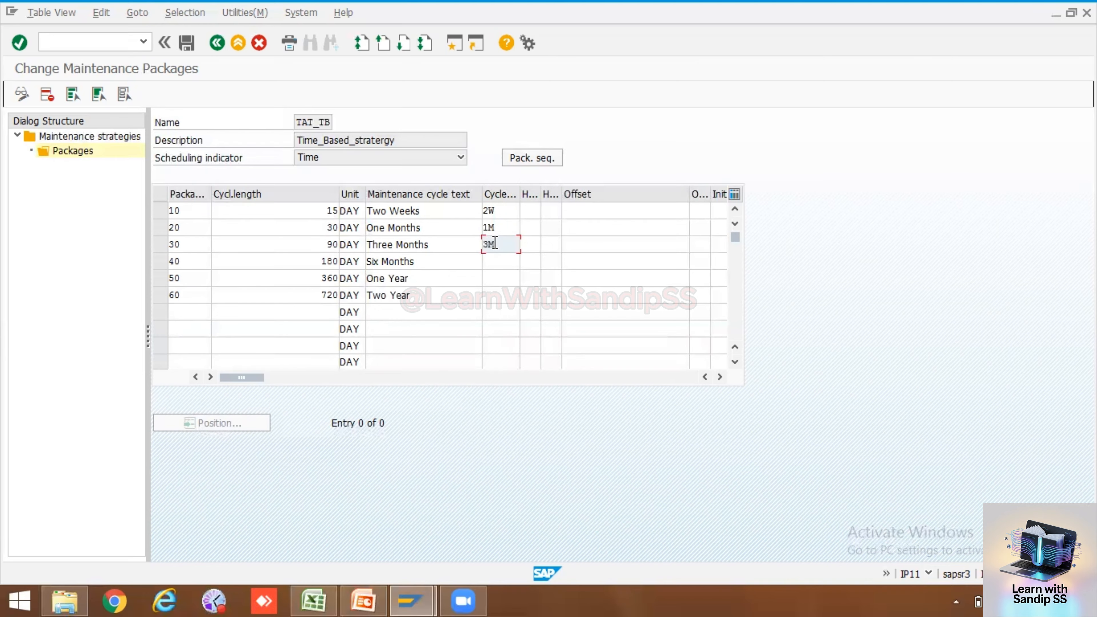